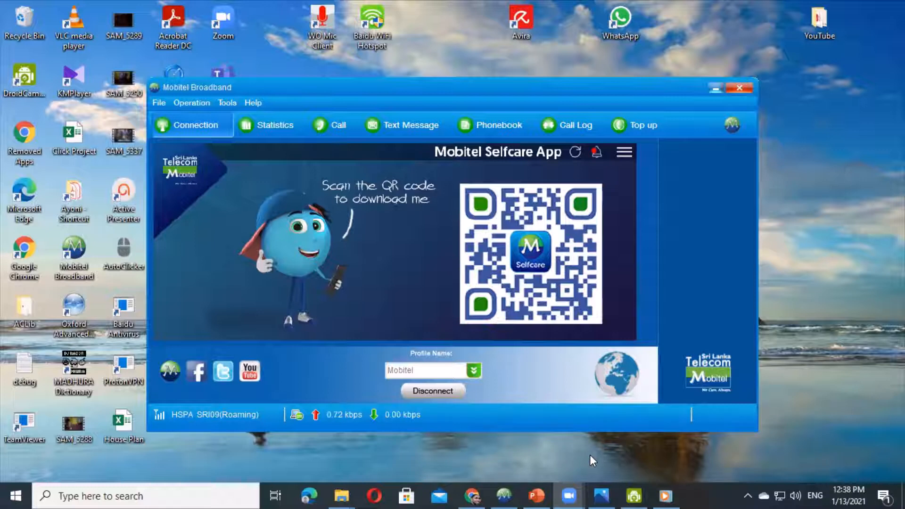
- Launch Access from Windows search and create a blank database, Database5, with an empty Table1
click(75, 494)
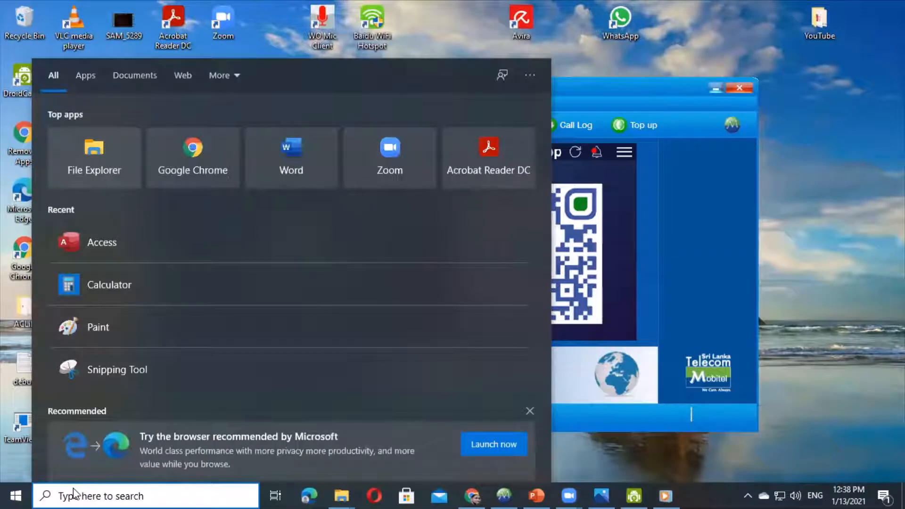
text(a)
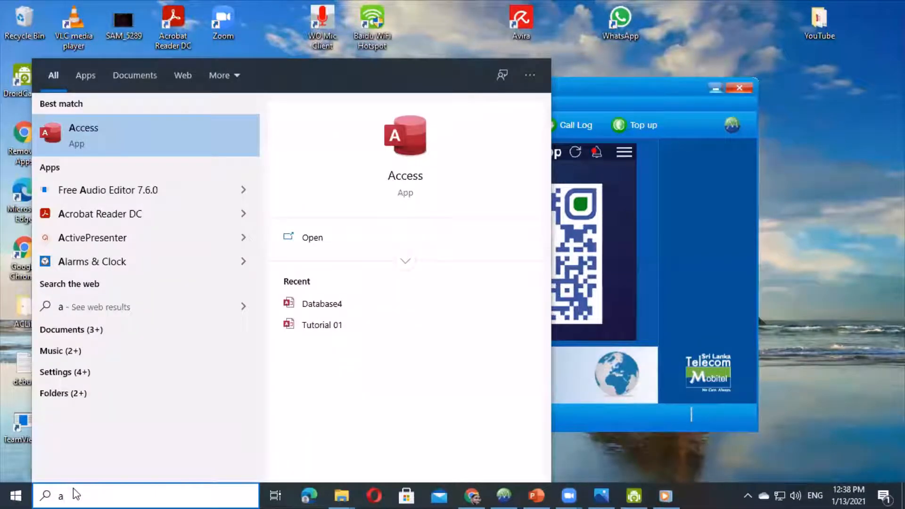
text(cces)
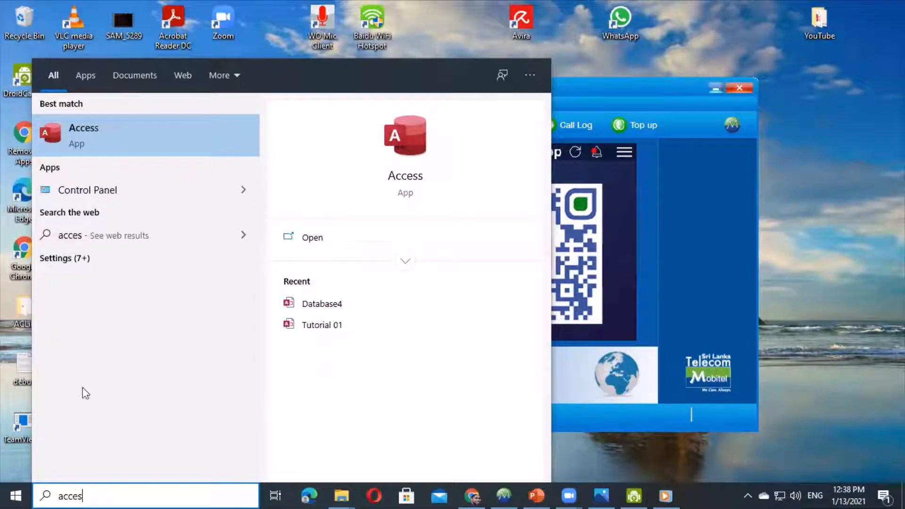
click(113, 141)
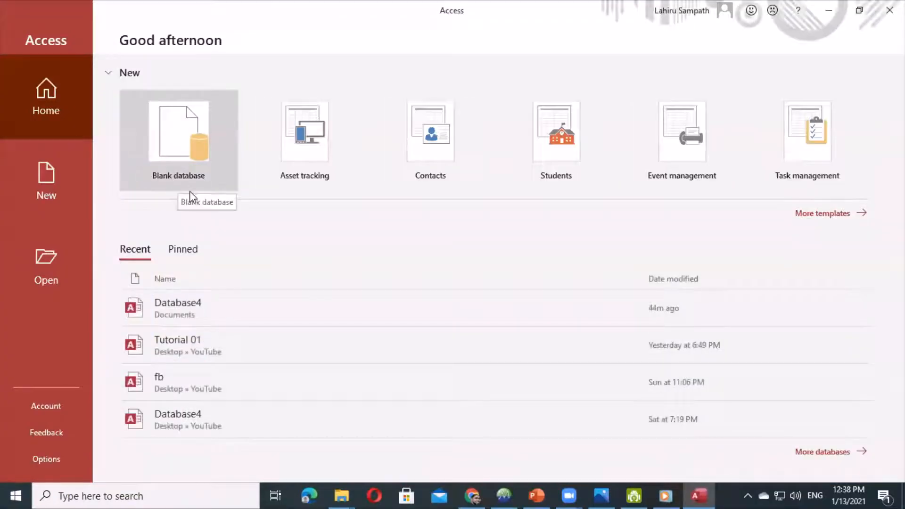
click(185, 156)
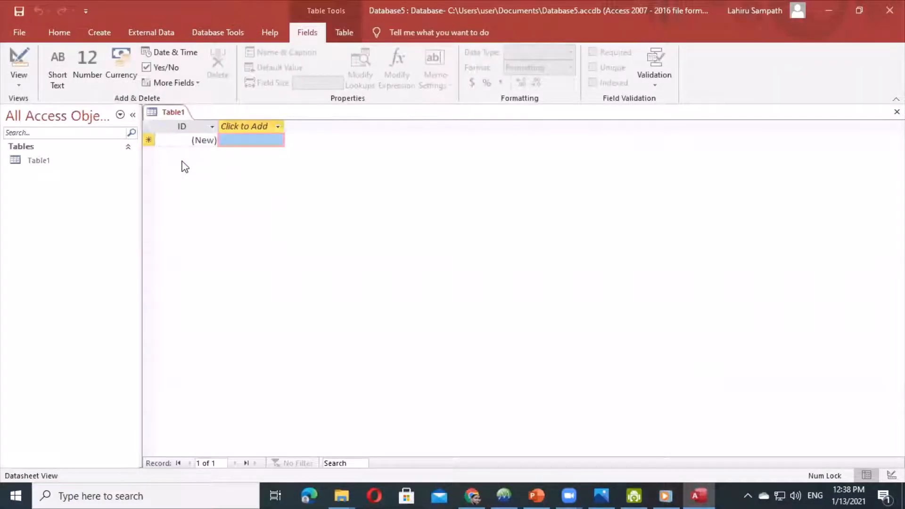
- Save the new table under its default name Table1
click(19, 10)
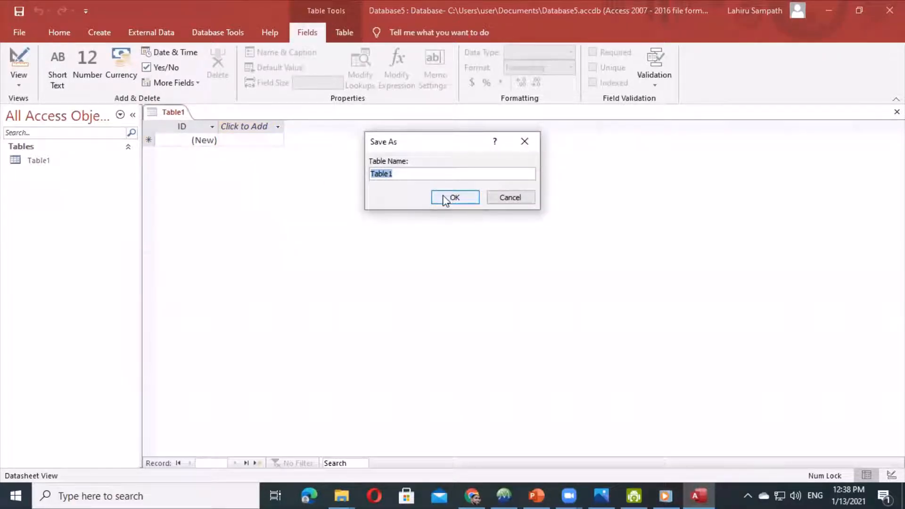
click(446, 198)
right_click(168, 117)
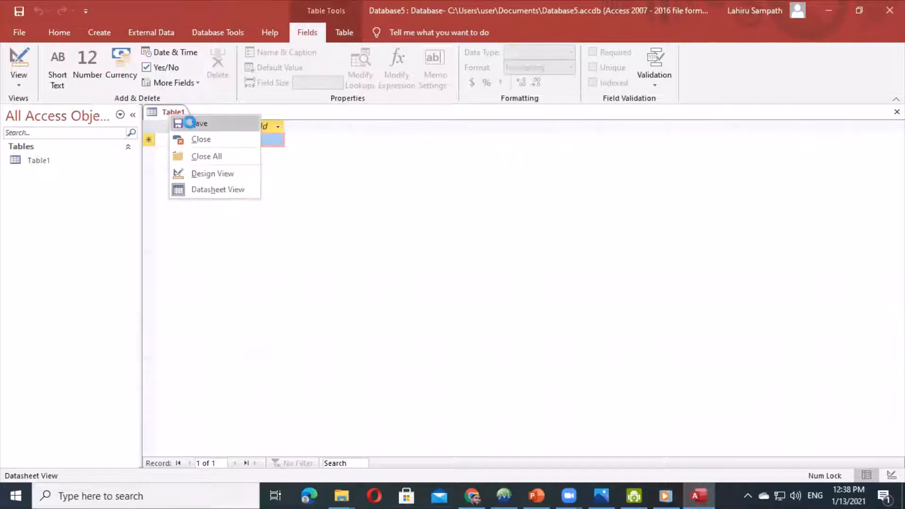
click(183, 124)
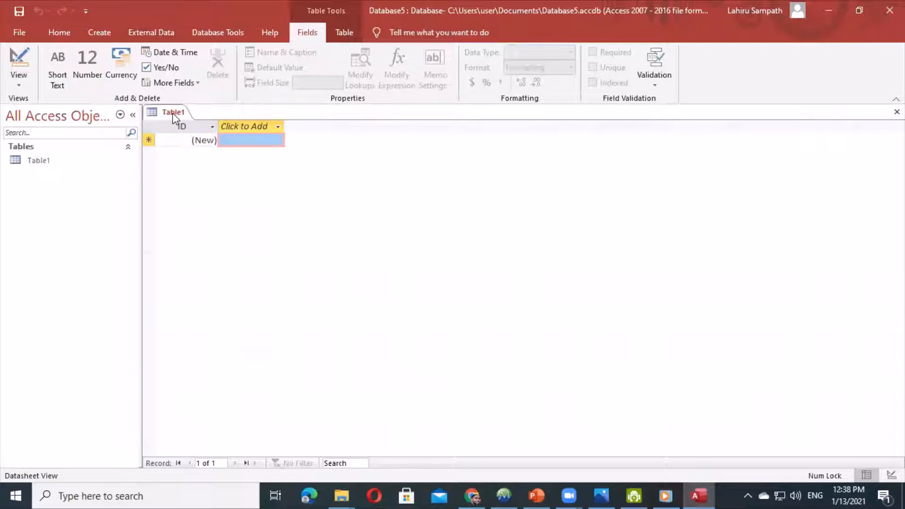
right_click(173, 112)
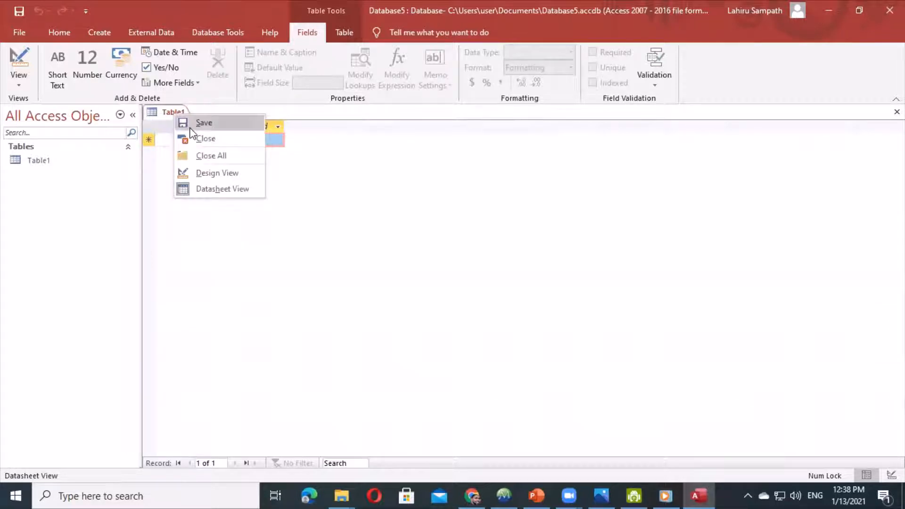
click(190, 125)
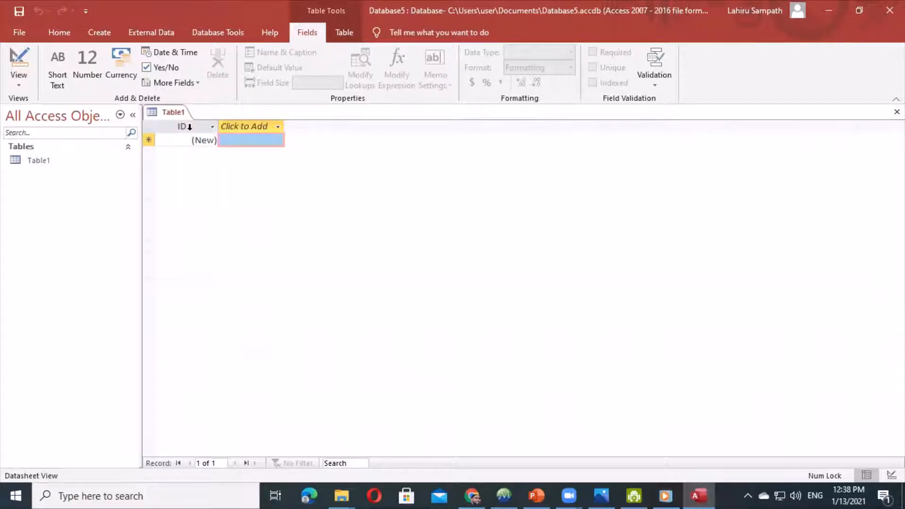
- Attempt to rename Table1 and dismiss the cannot-rename-while-open message
right_click(44, 160)
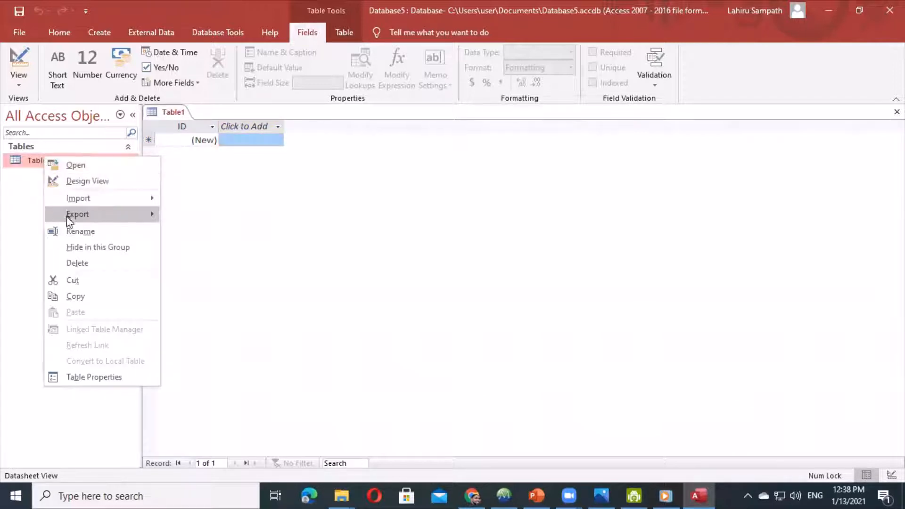
click(70, 232)
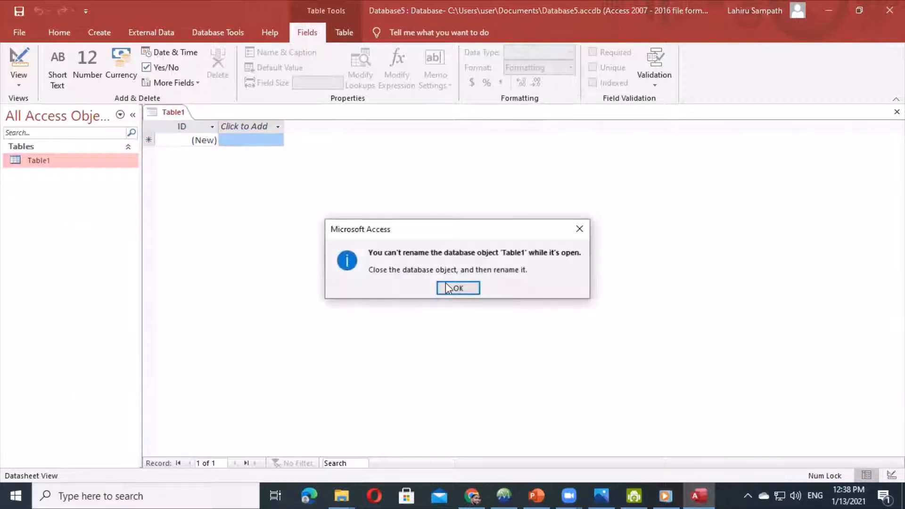
click(471, 288)
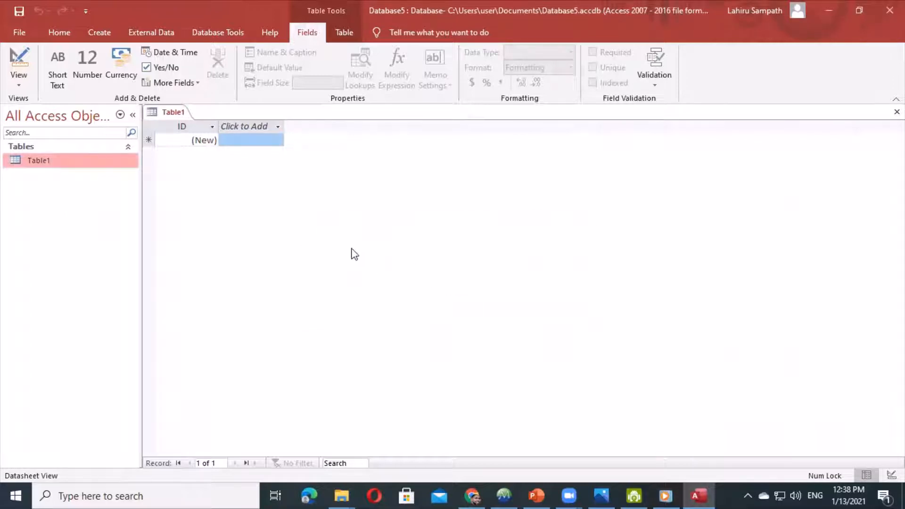
right_click(167, 113)
- Close Table1 and rename it to Main in the navigation pane
click(178, 137)
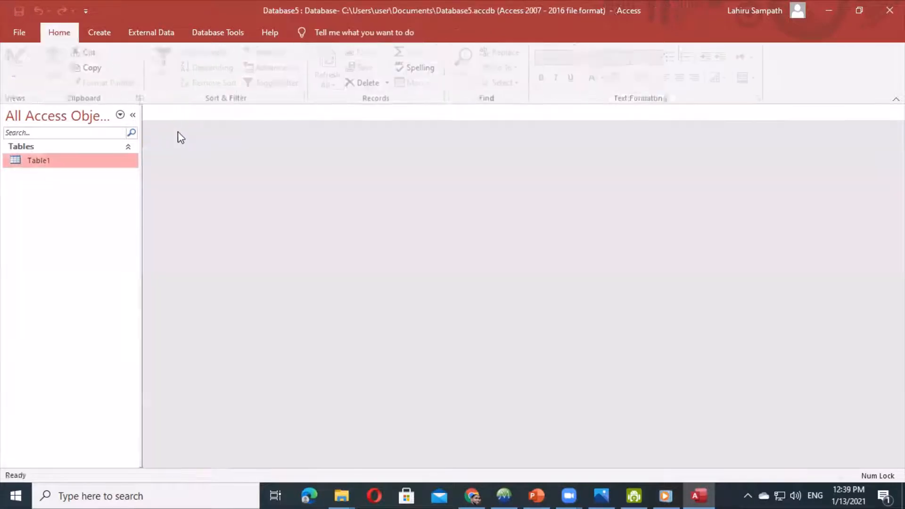
right_click(53, 162)
click(90, 233)
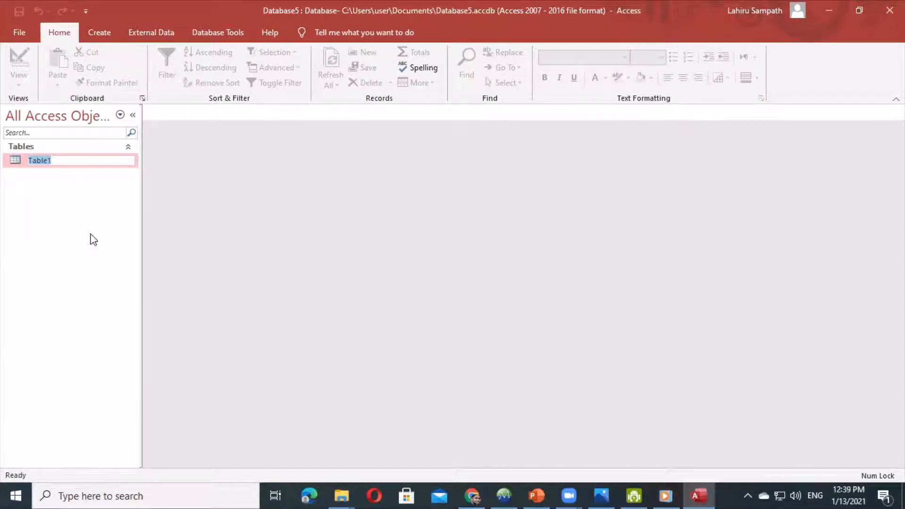
text(Main)
key(Return)
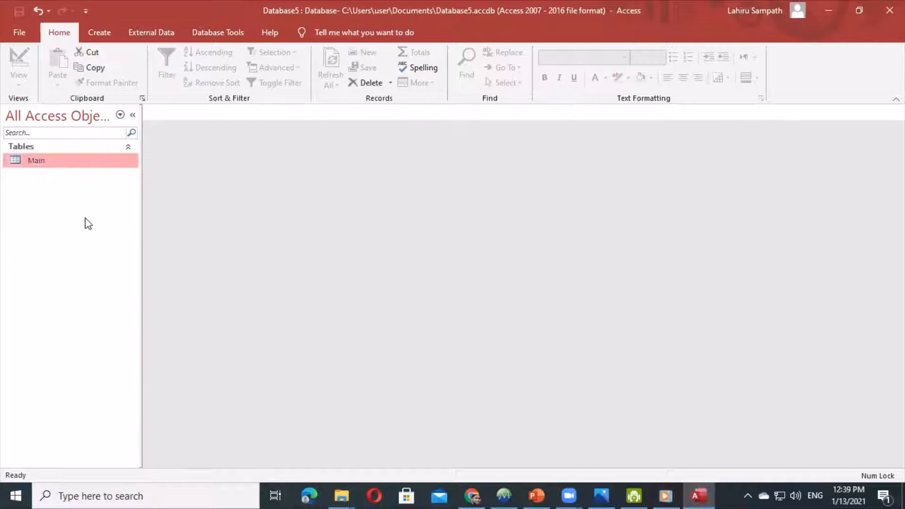
- Open the Main table in Design View
double_click(46, 165)
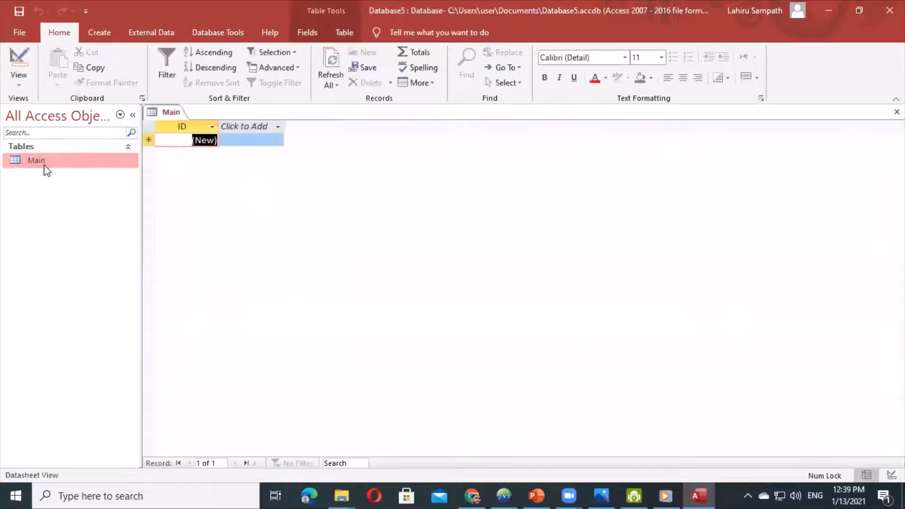
right_click(173, 111)
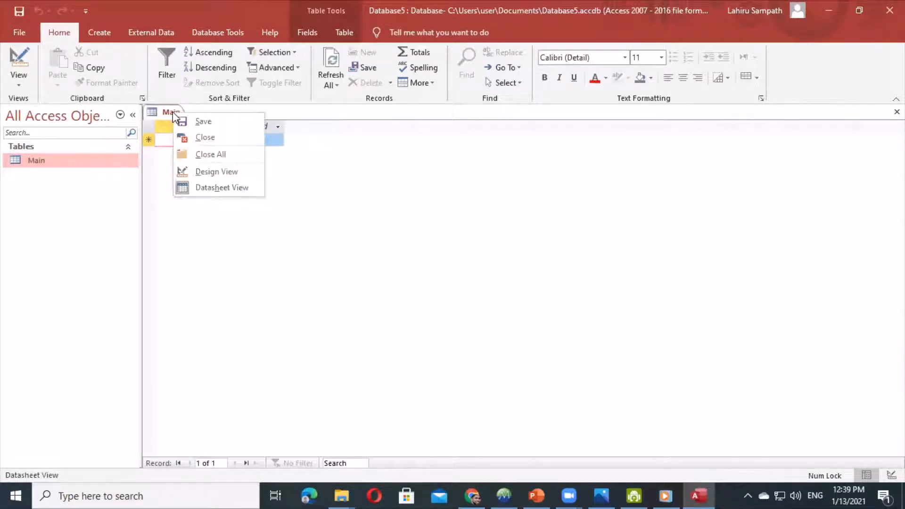
click(191, 171)
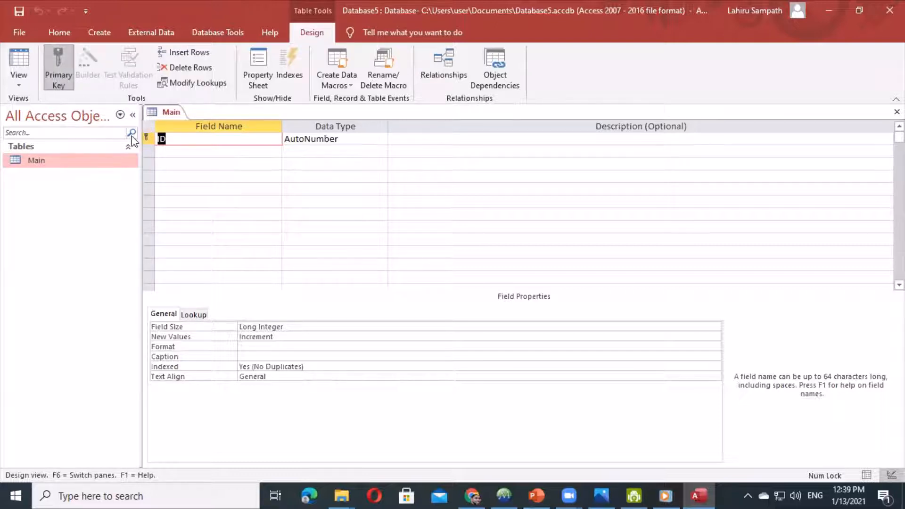
click(62, 78)
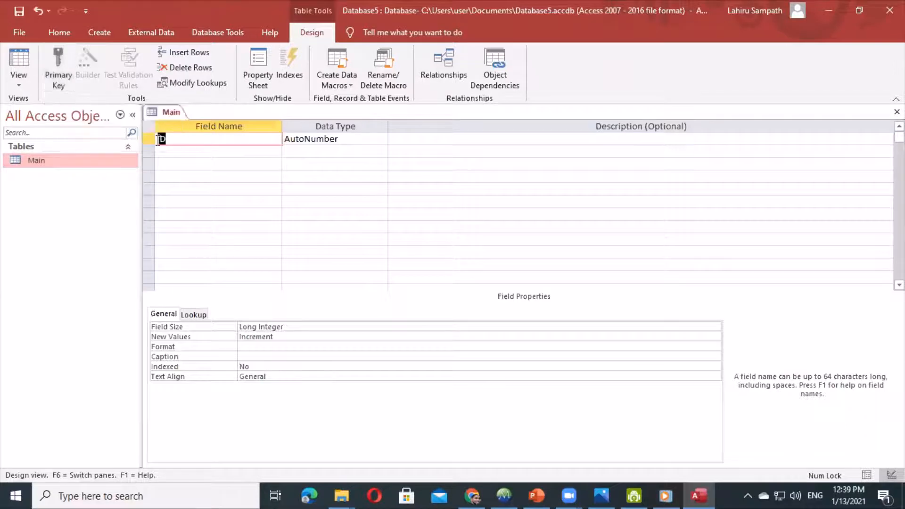
click(61, 82)
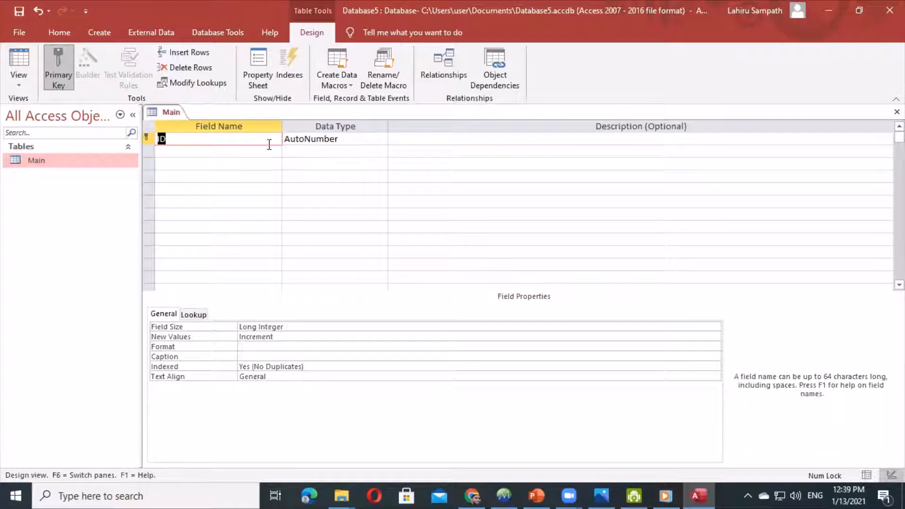
click(341, 140)
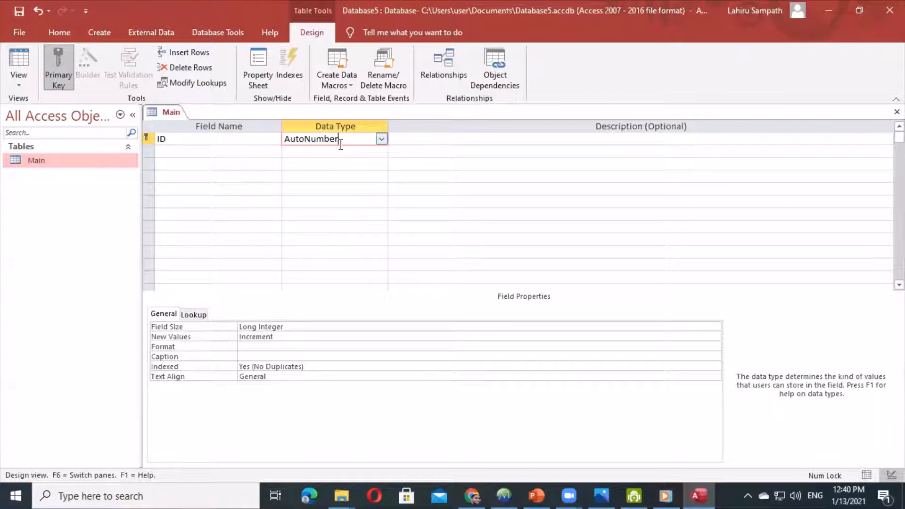
click(206, 150)
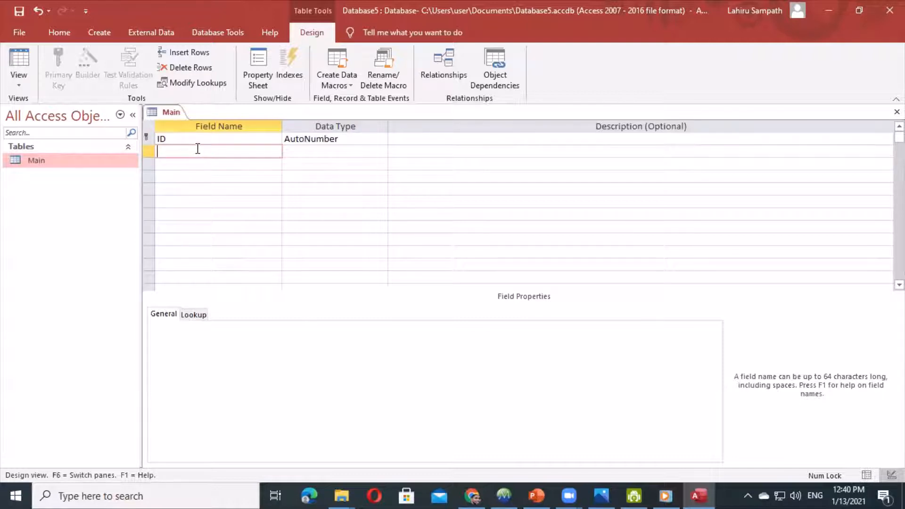
- Add an Index No field with the Number data type
text(Index No)
key(Tab)
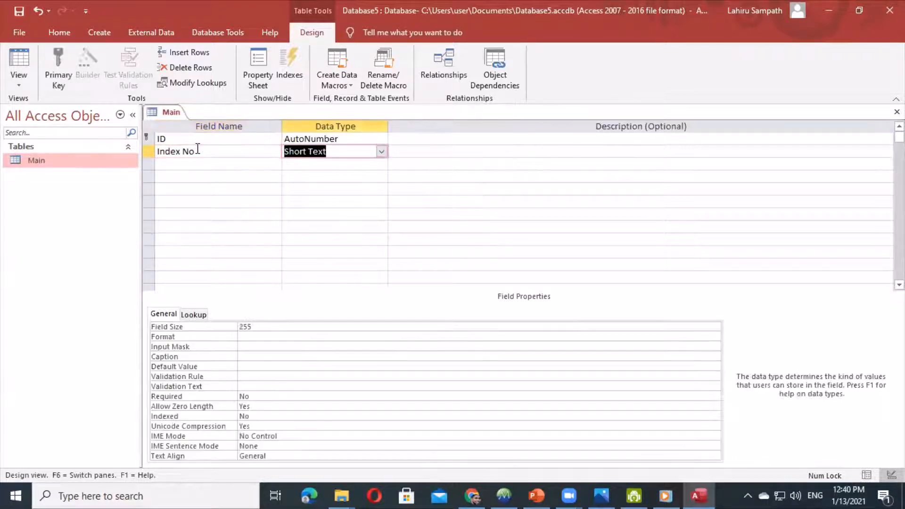
click(382, 151)
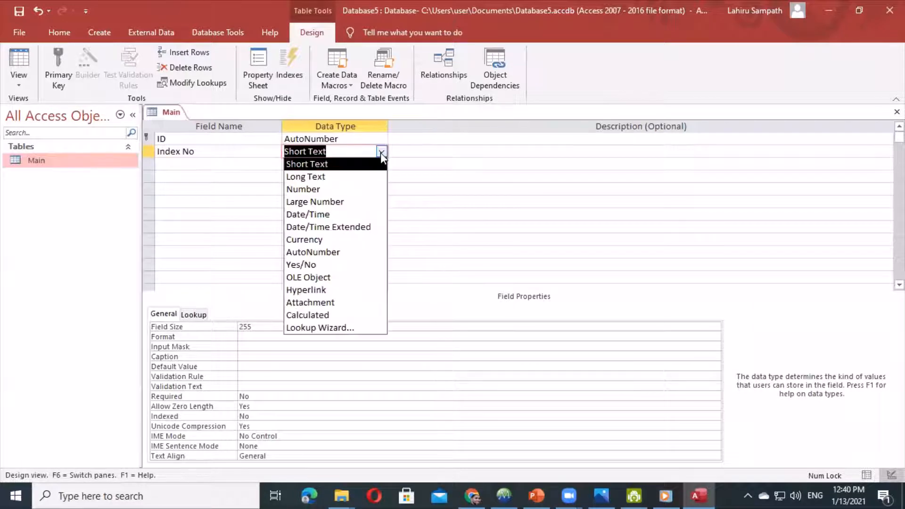
click(317, 191)
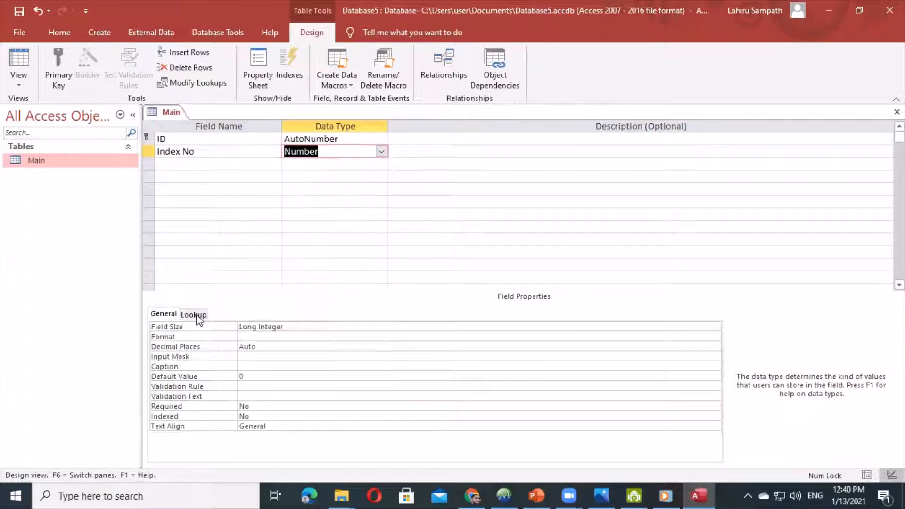
- Set Index No's Required to Yes and Indexed to Yes (No Duplicates)
click(247, 376)
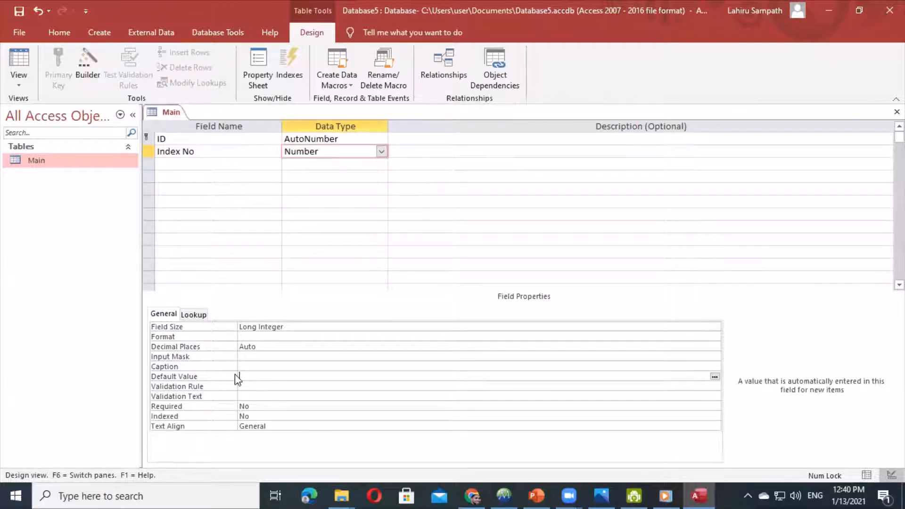
click(246, 385)
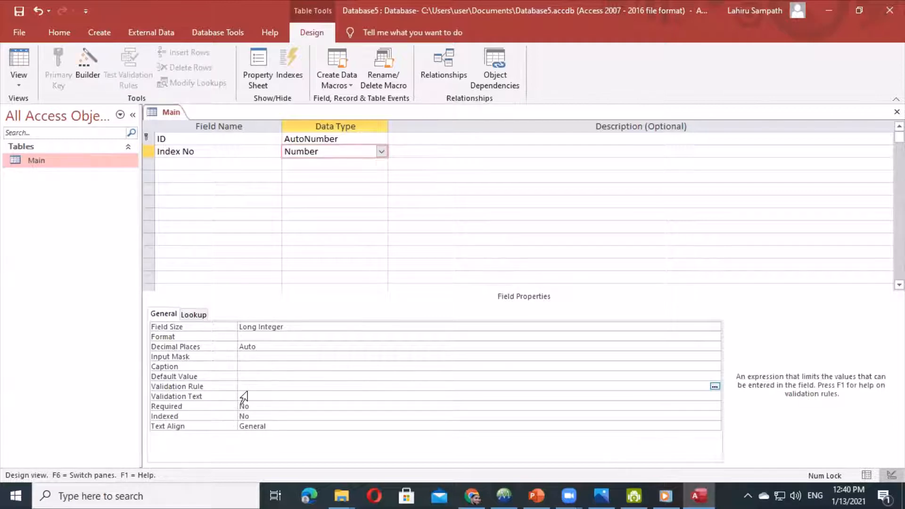
click(243, 396)
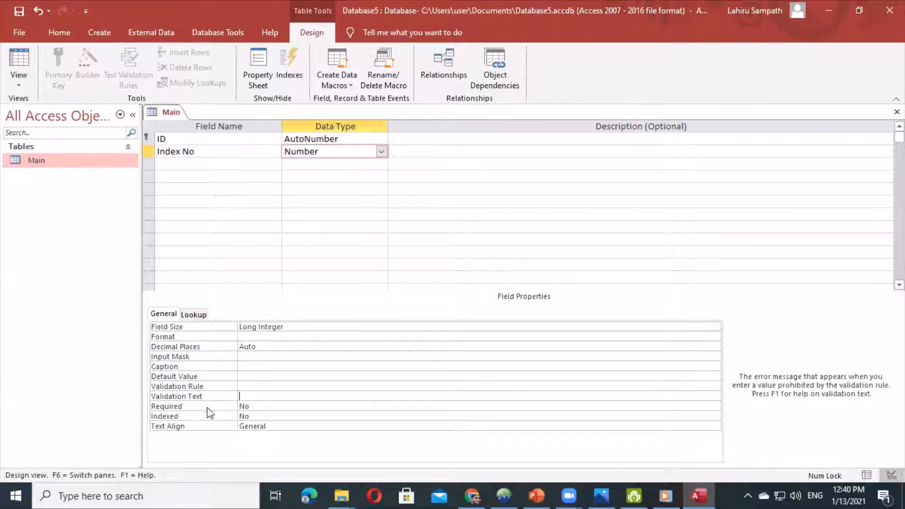
click(256, 407)
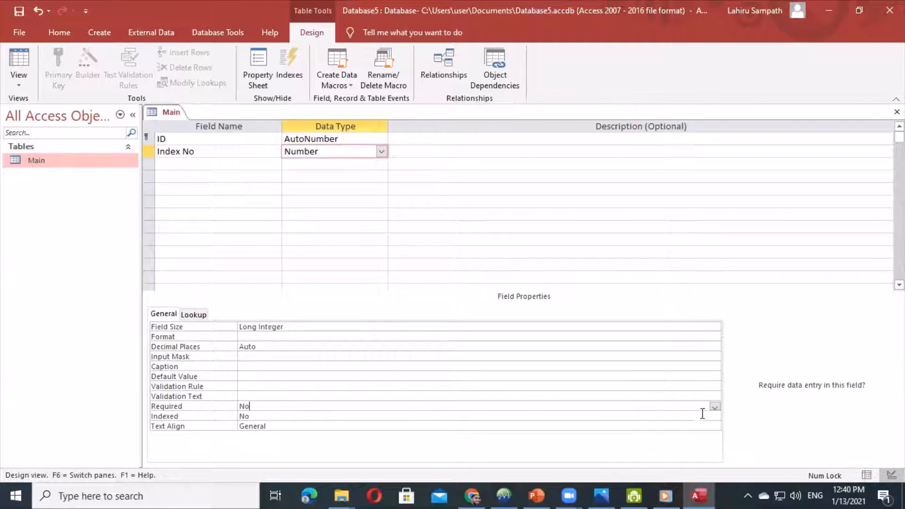
click(715, 407)
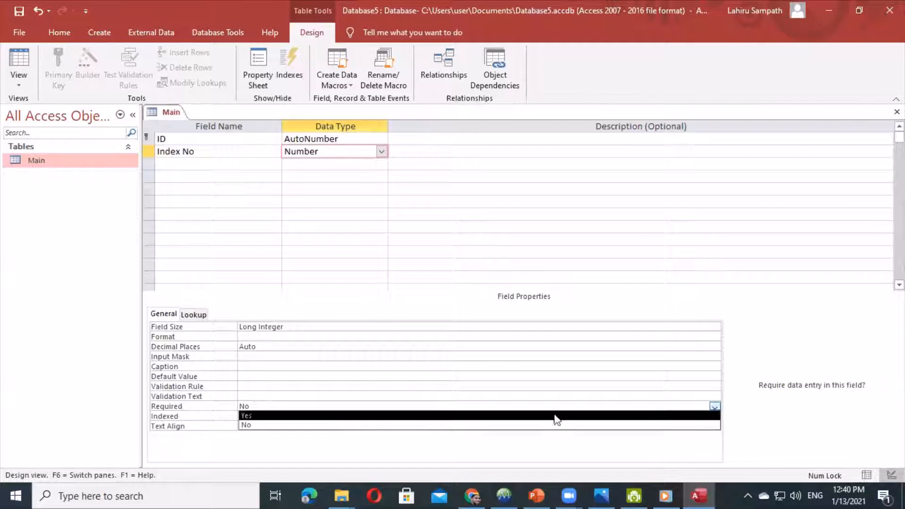
click(268, 416)
click(254, 417)
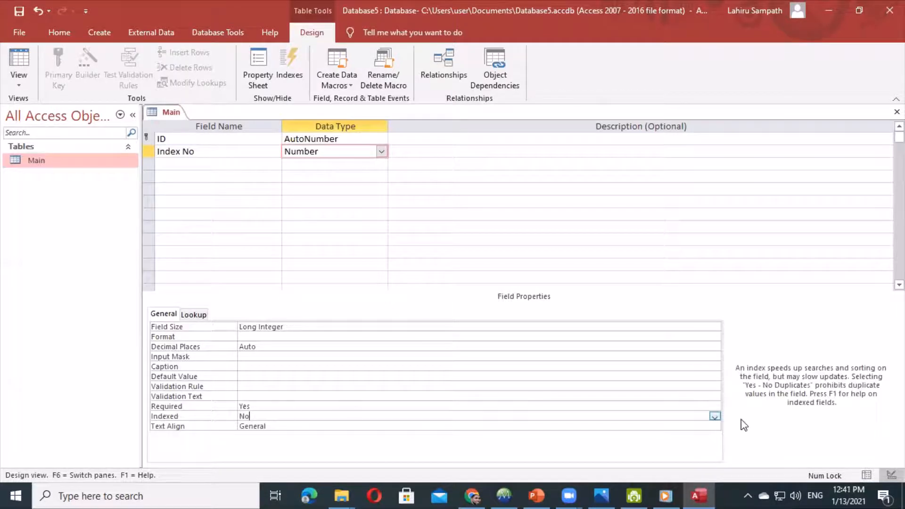
click(715, 416)
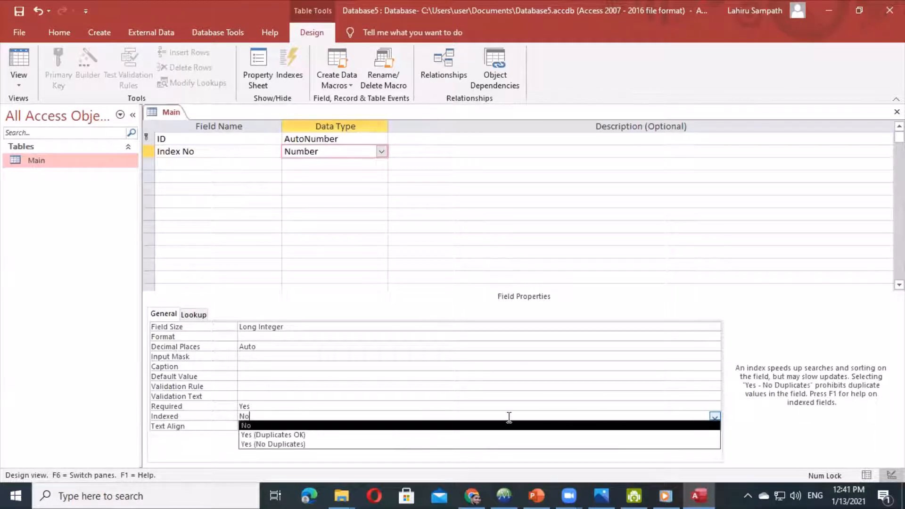
click(298, 445)
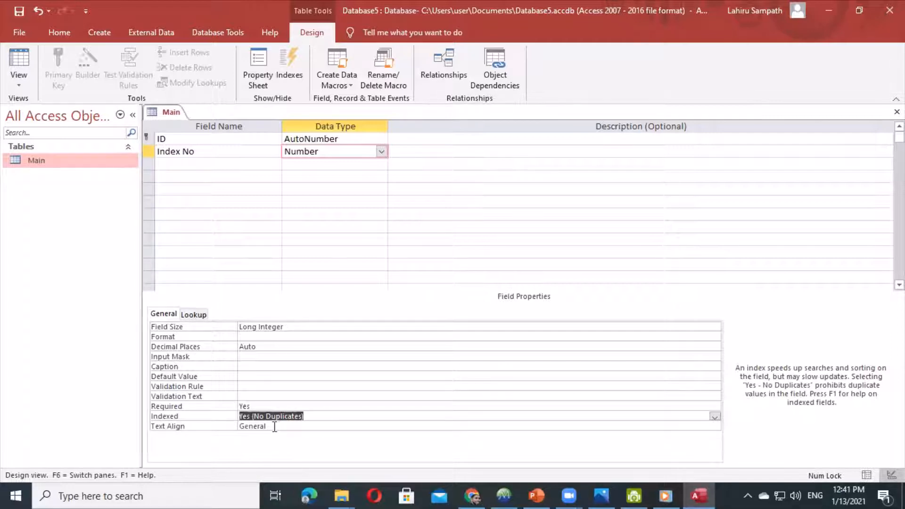
- Add a Student Name field with the Short Text data type
click(189, 160)
text(S)
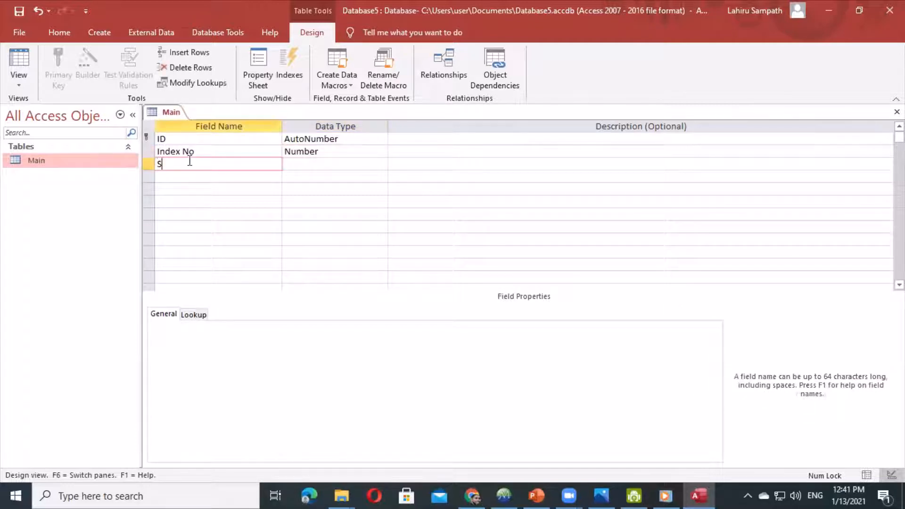
text(tudent Nasme)
click(207, 164)
key(BackSpace)
click(293, 163)
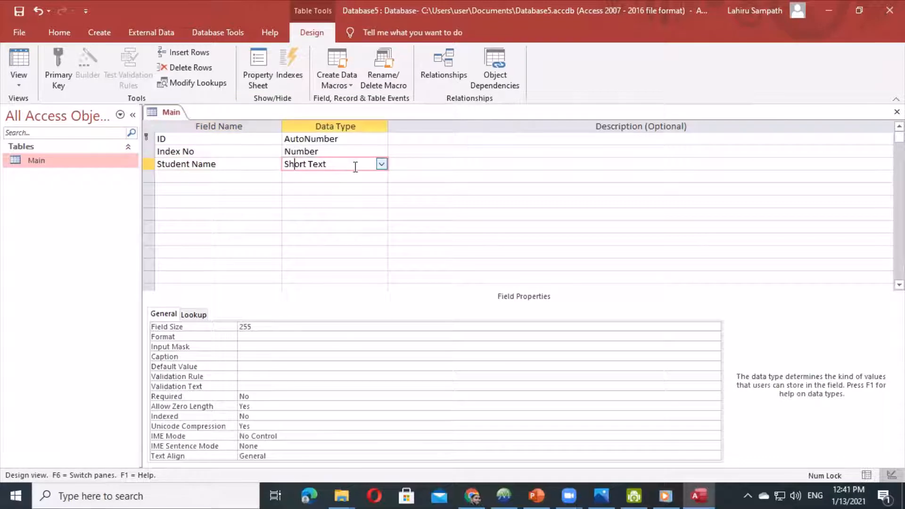
- Set Student Name's Required to Yes, Allow Zero Length to No, and leave it unindexed
click(249, 396)
click(715, 397)
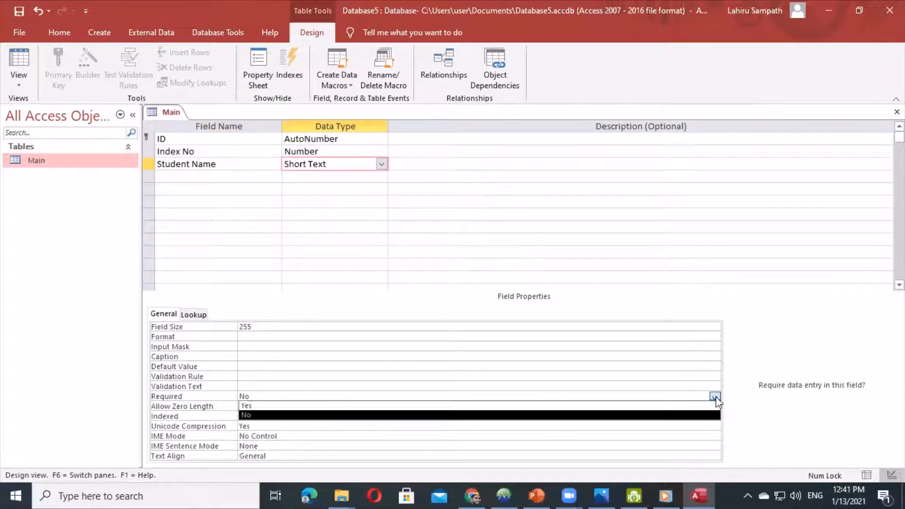
click(242, 406)
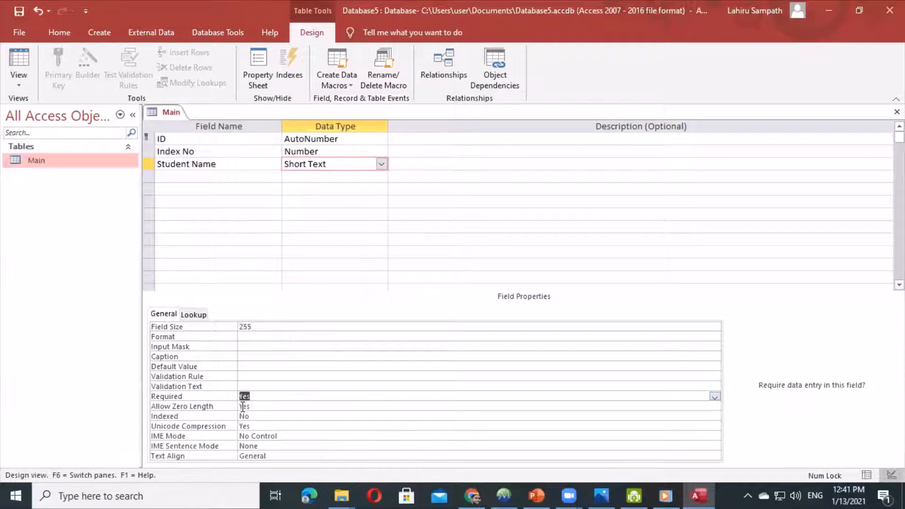
click(269, 407)
click(715, 406)
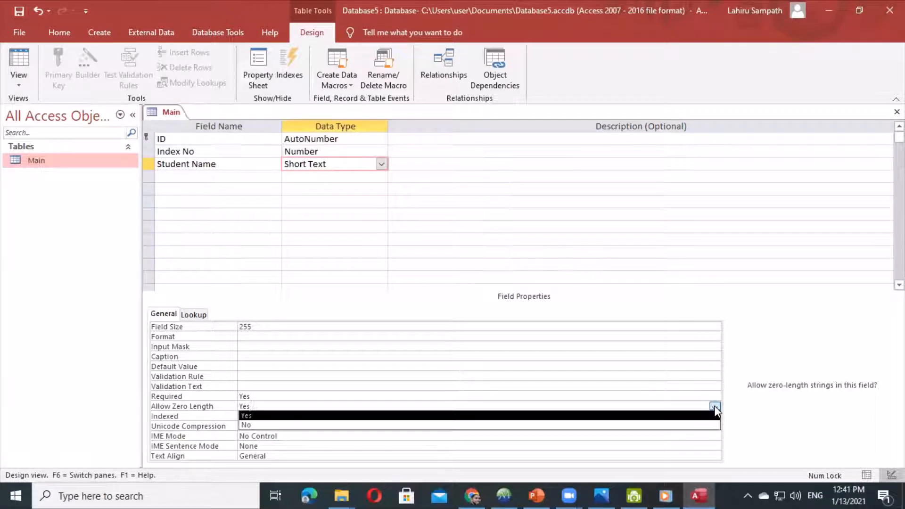
click(309, 425)
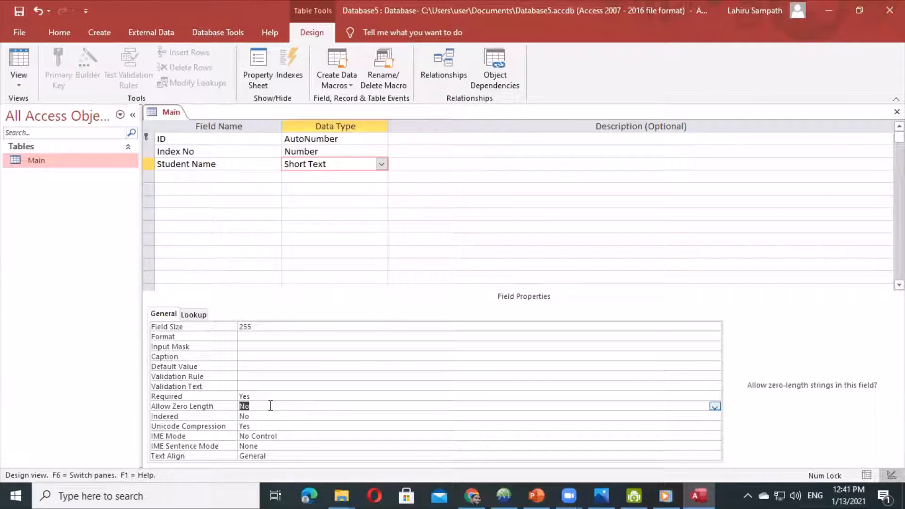
click(259, 417)
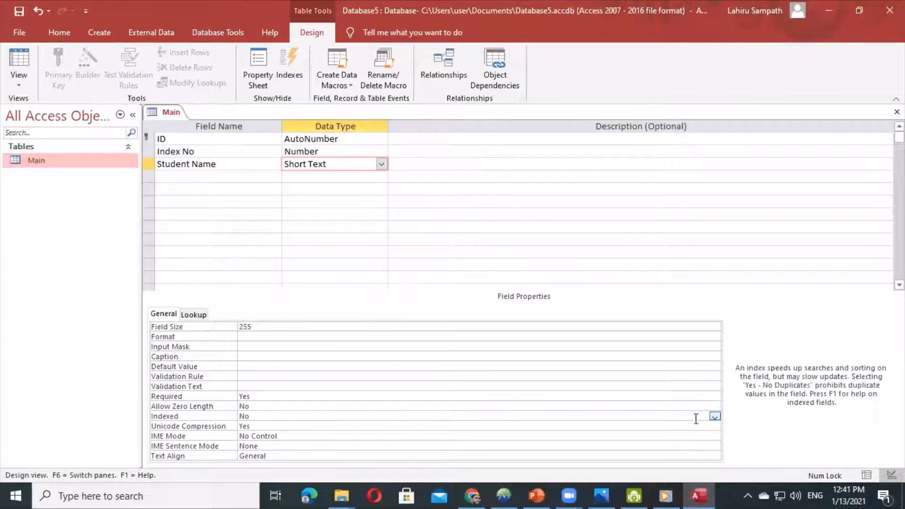
click(714, 416)
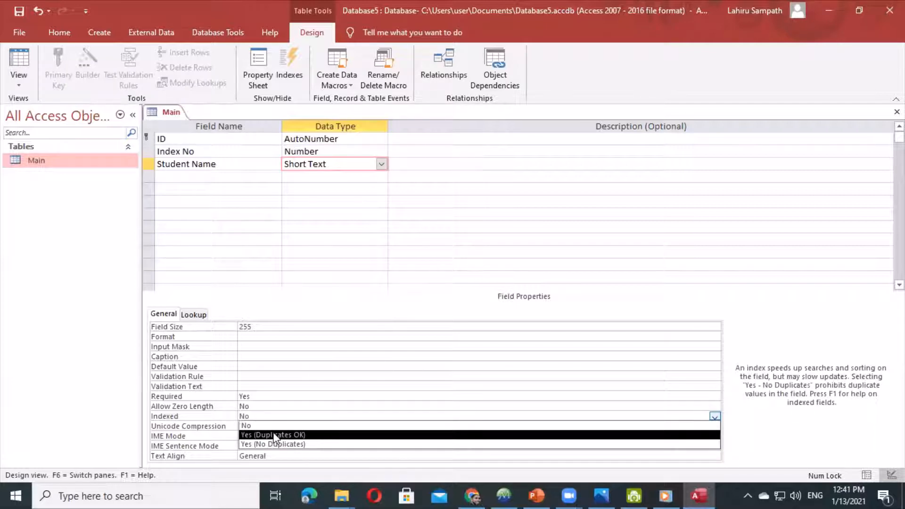
click(251, 403)
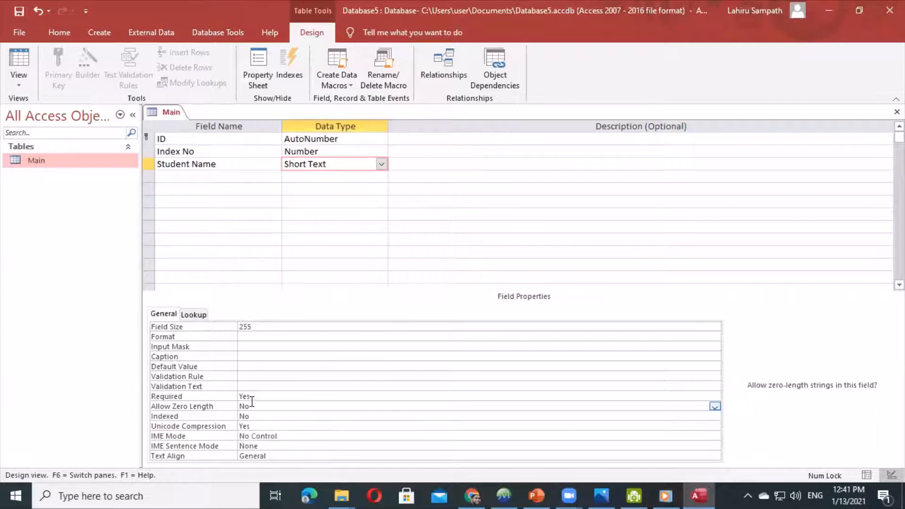
click(197, 176)
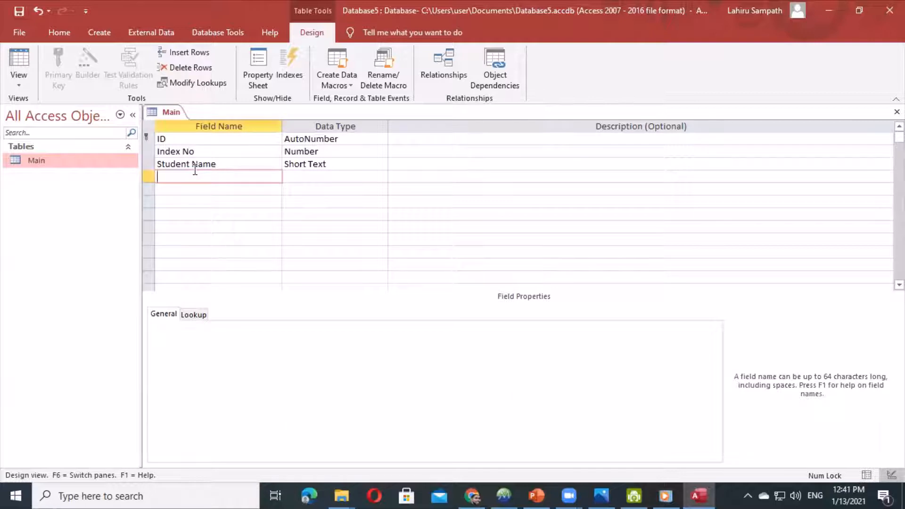
- Add a Birthday field with the Date/Time data type
text(Birth)
text(dat)
text(y)
click(339, 182)
click(374, 168)
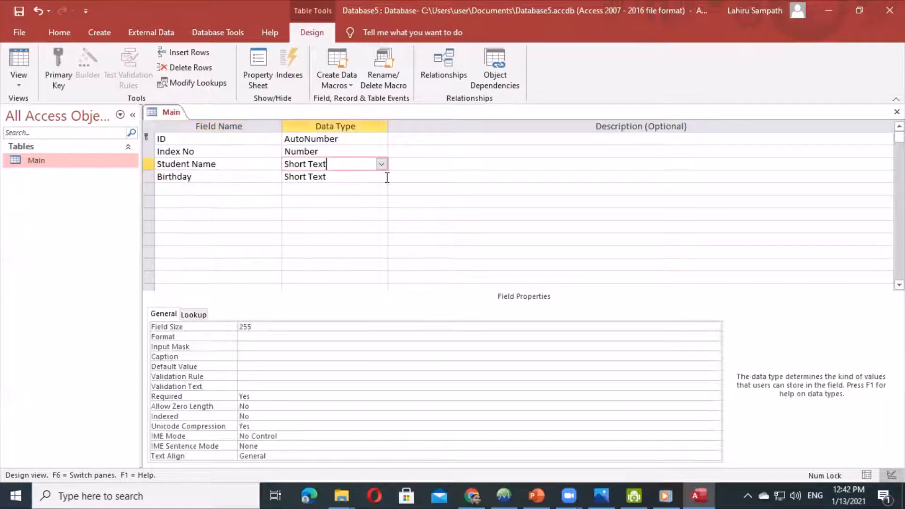
click(383, 176)
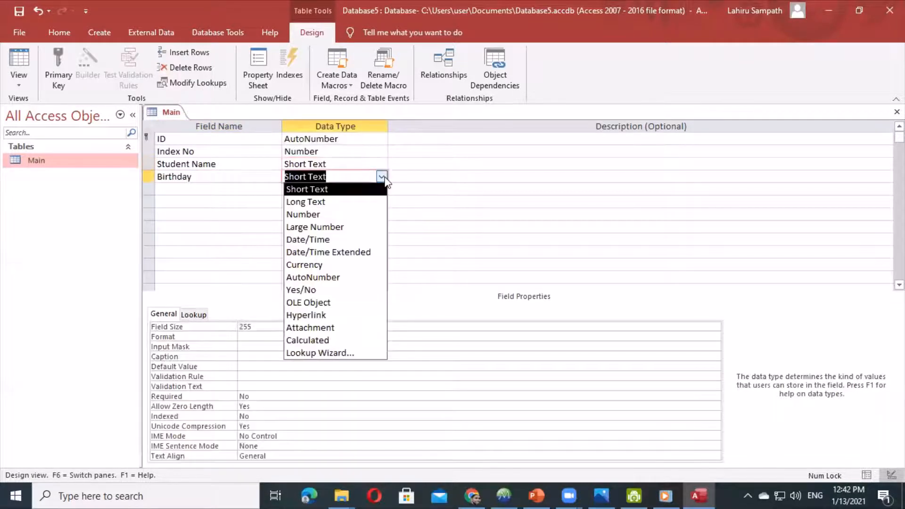
click(319, 241)
- Set Birthday's Required to Yes and Indexed to No
click(239, 387)
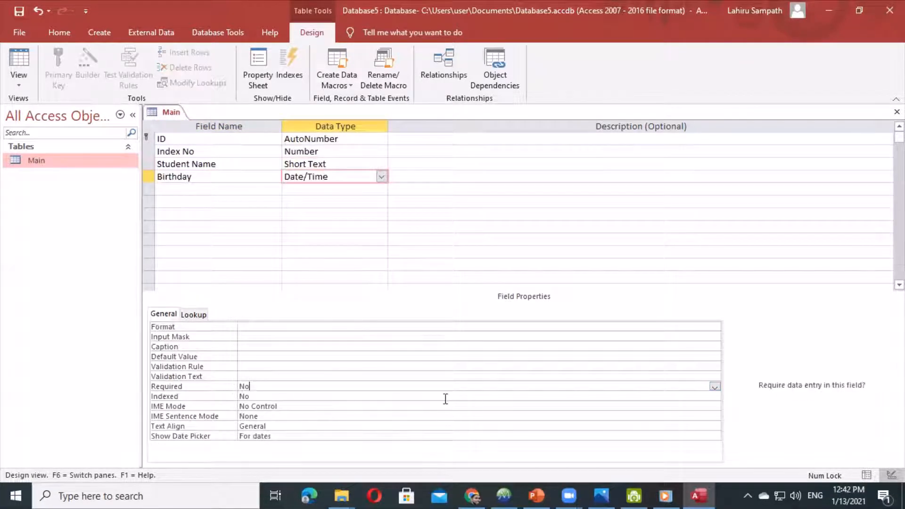
click(715, 386)
click(288, 397)
click(371, 395)
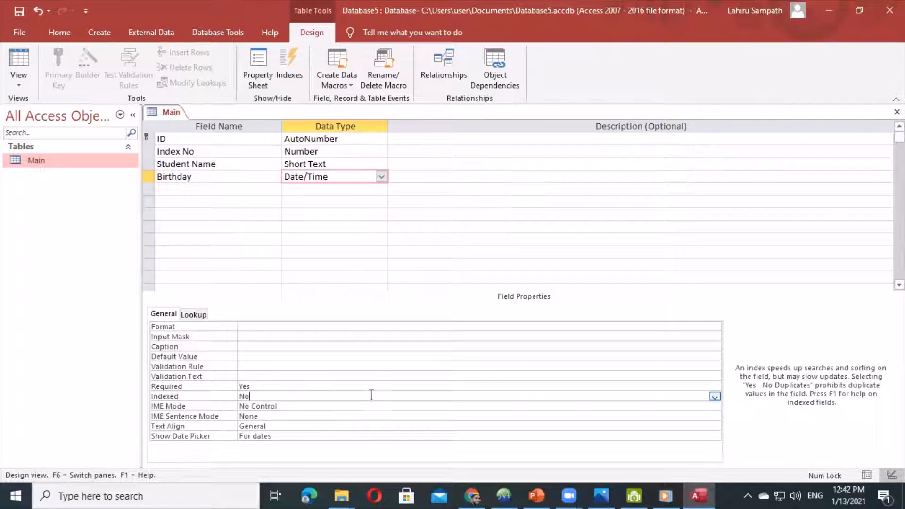
click(715, 398)
click(245, 407)
click(193, 188)
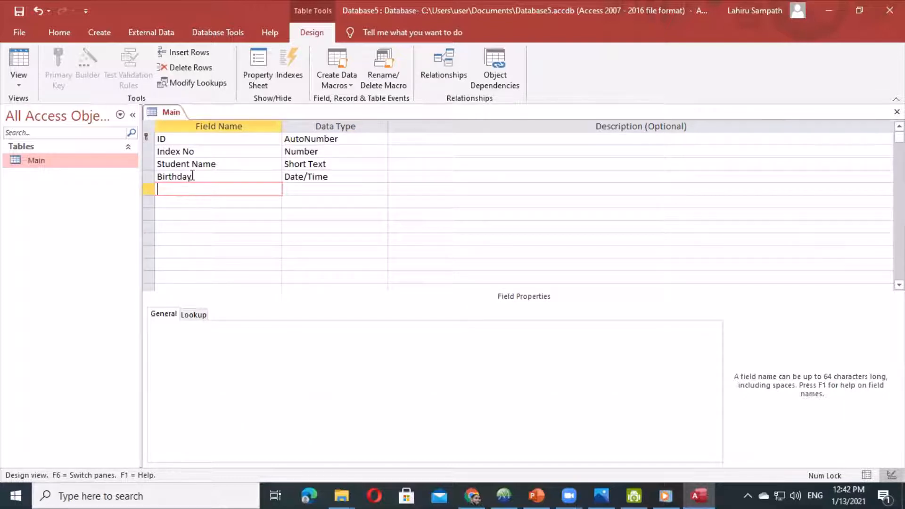
- Add Short Text fields Mother Name and Mother NIC
text(Mother Name)
key(Tab)
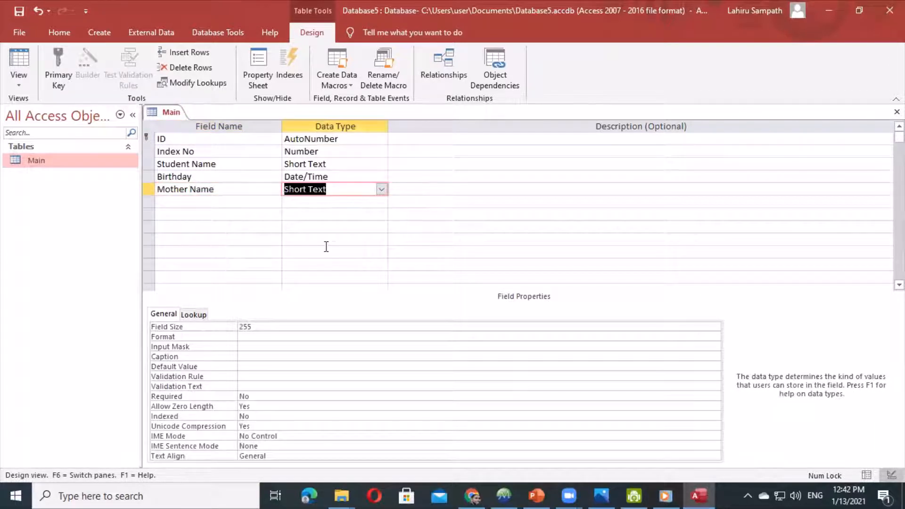
click(260, 395)
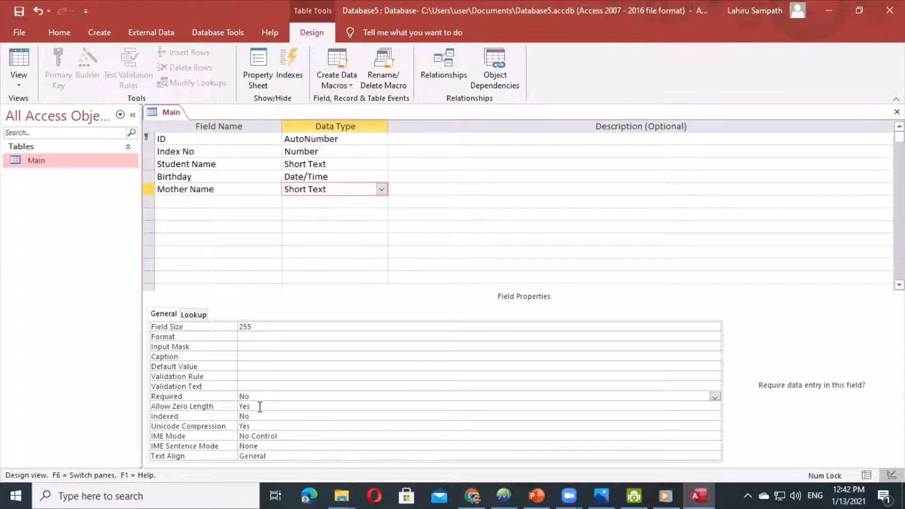
click(189, 202)
text(Mo)
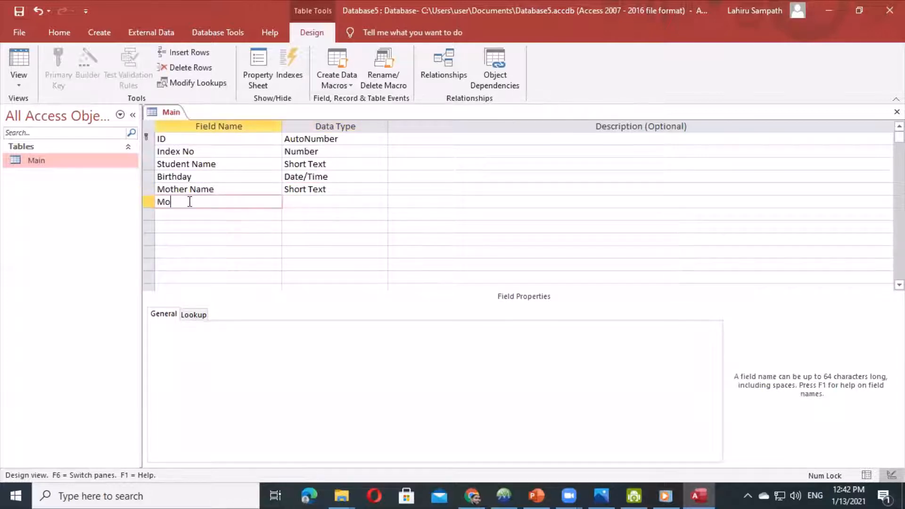
text(ther NIC)
key(Down)
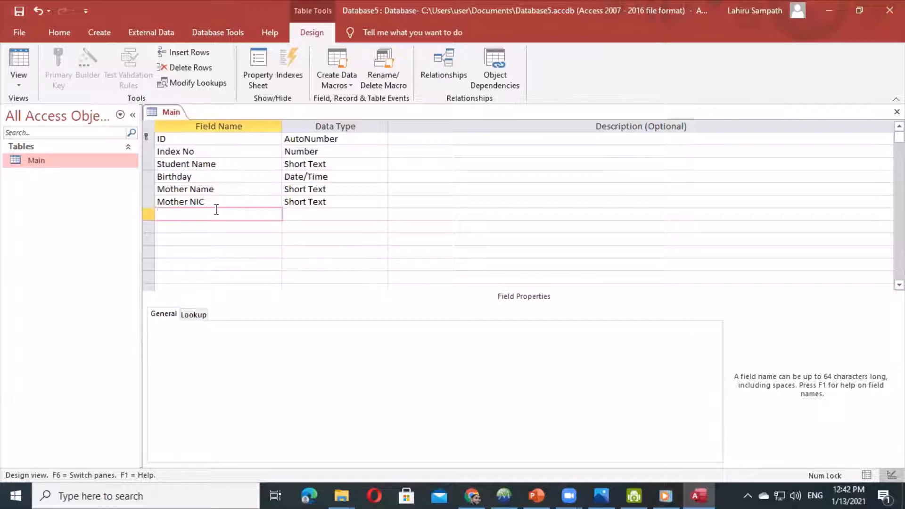
- Add a Short Text field named FaTHER Name
text(Fa)
key(Caps_Lock)
text(THER nA)
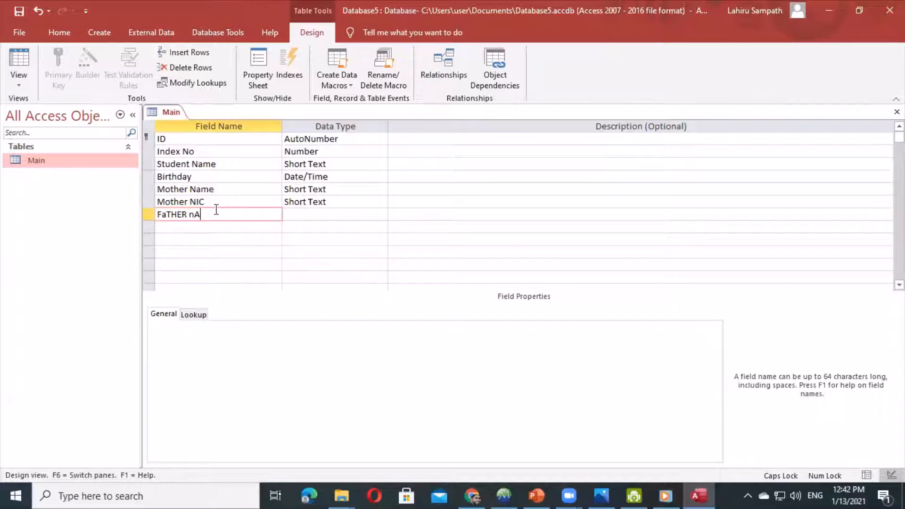
key(BackSpace)
key(BackSpace)
text(N)
key(Caps_Lock)
text(ame)
key(Down)
- Add Short Text fields Father NIC and Contact No
text(Fath)
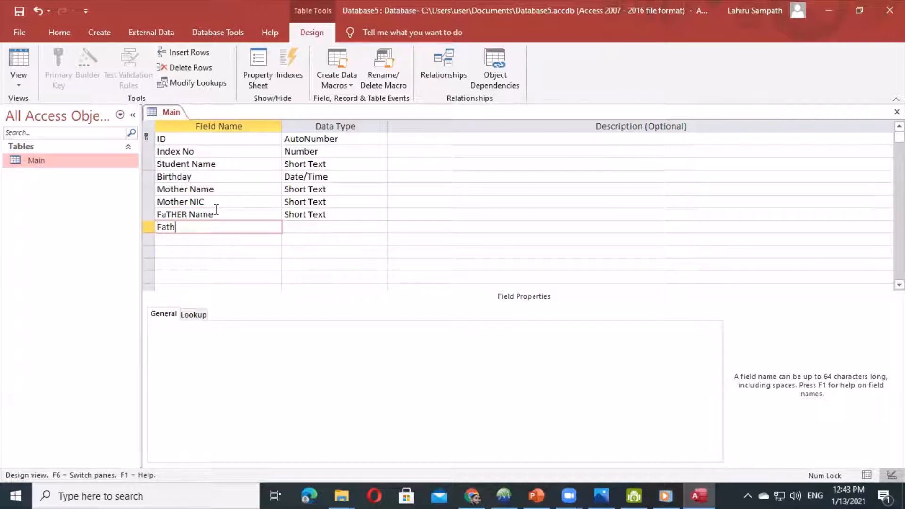
text(er NIC)
key(Down)
text(C)
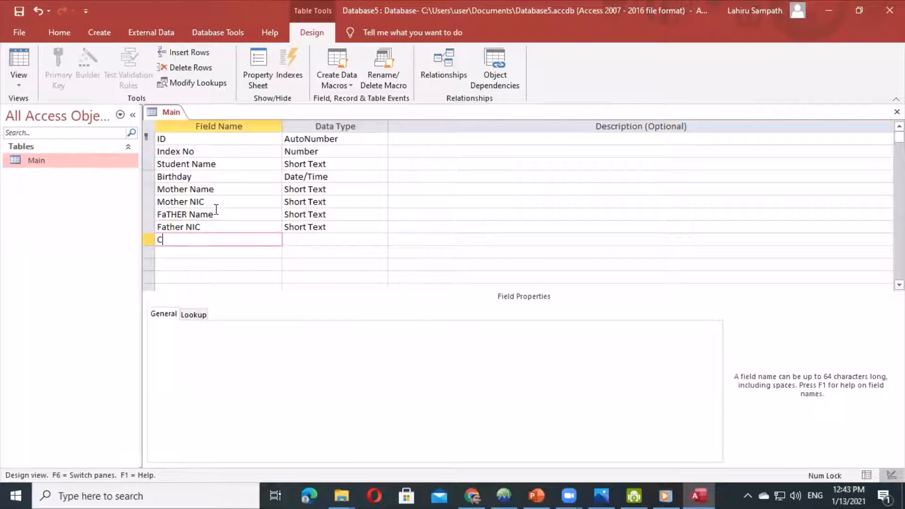
text(ontact)
key(BackSpace)
text(ct No)
key(Tab)
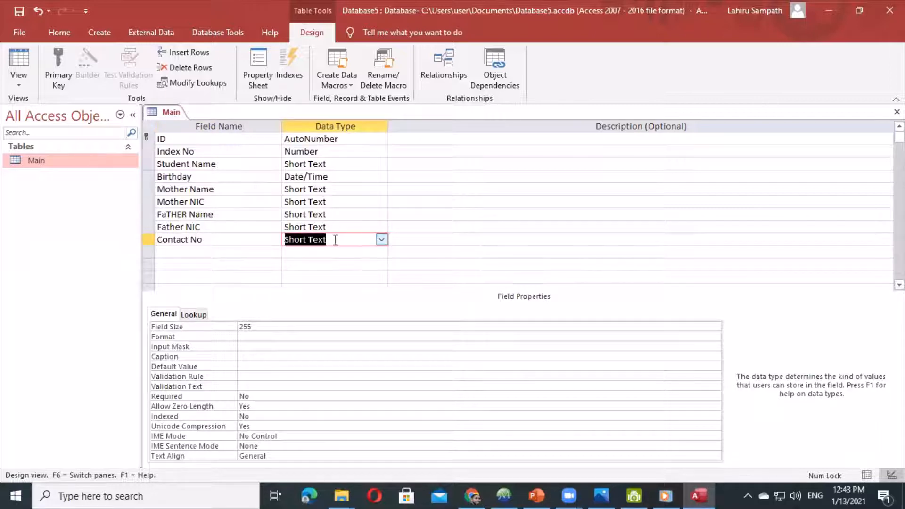
- Set Contact No's Required to Yes and Allow Zero Length to No
click(269, 397)
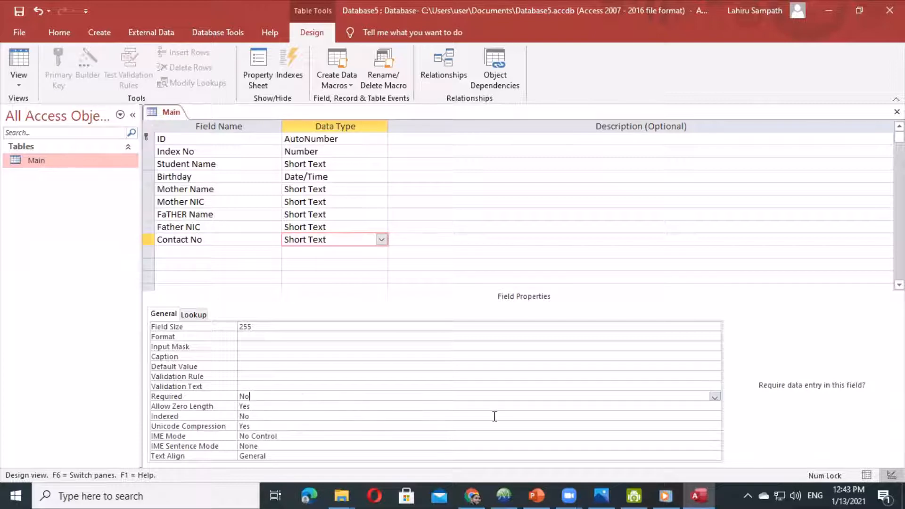
click(715, 397)
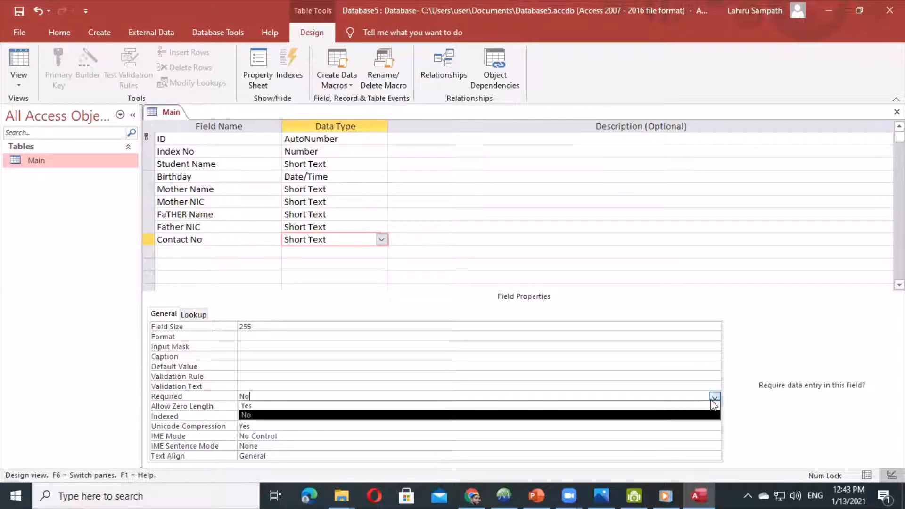
click(274, 406)
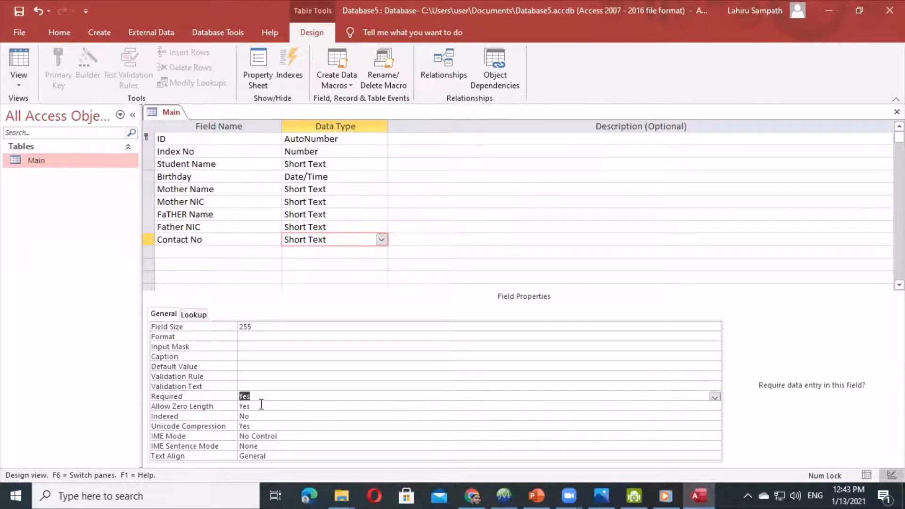
click(262, 406)
click(715, 407)
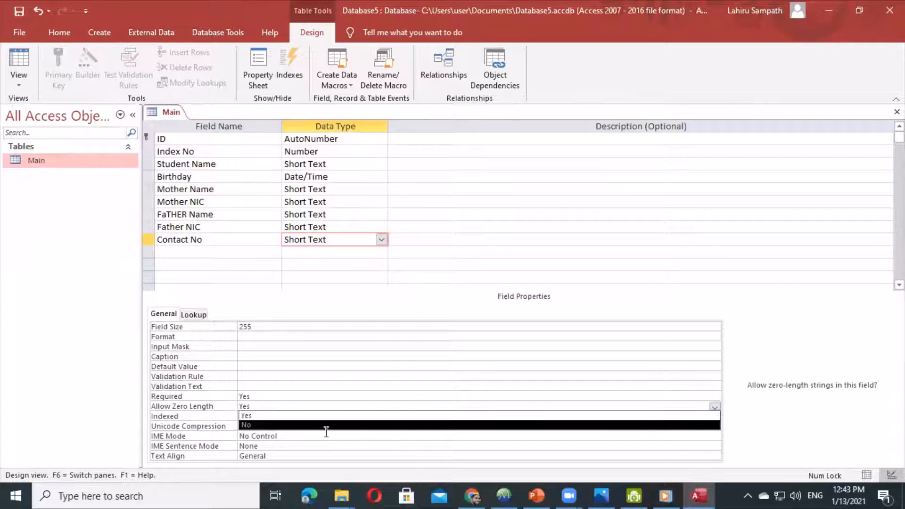
click(248, 426)
- Leave Contact No's Indexed at No and select its Input Mask property
click(254, 416)
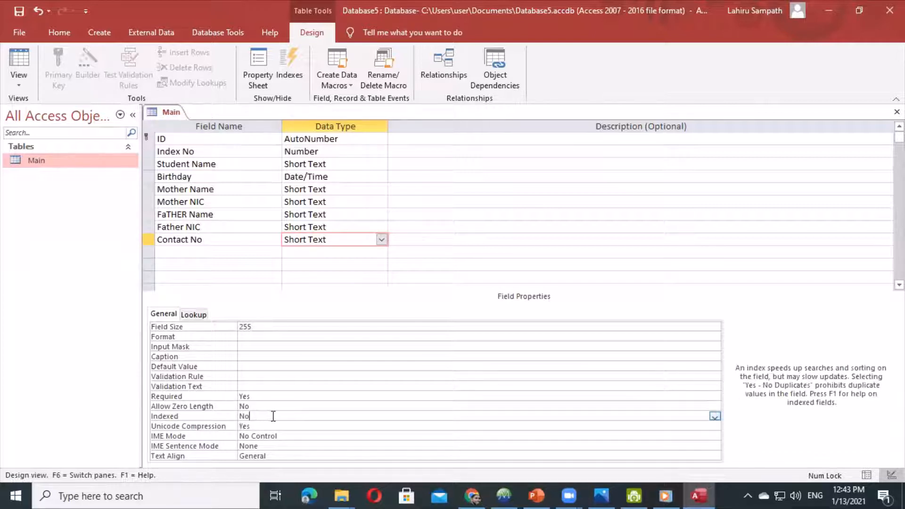
click(712, 426)
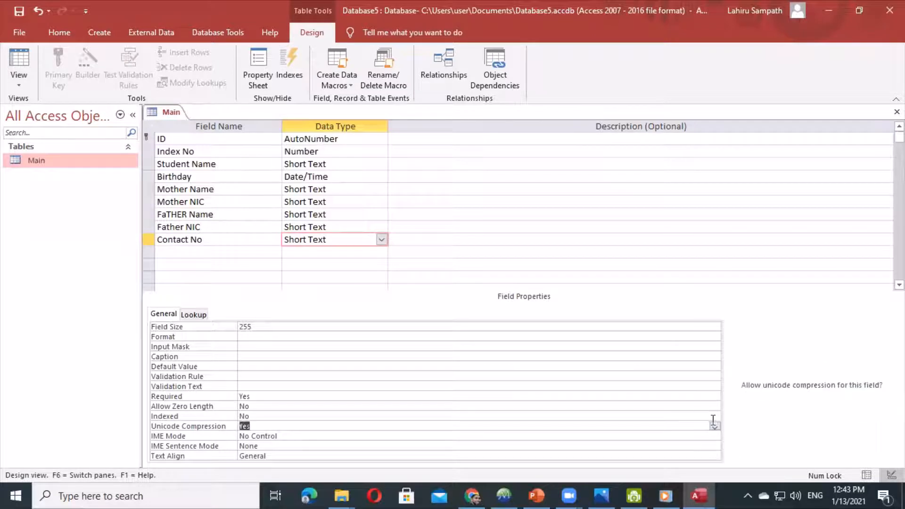
click(254, 417)
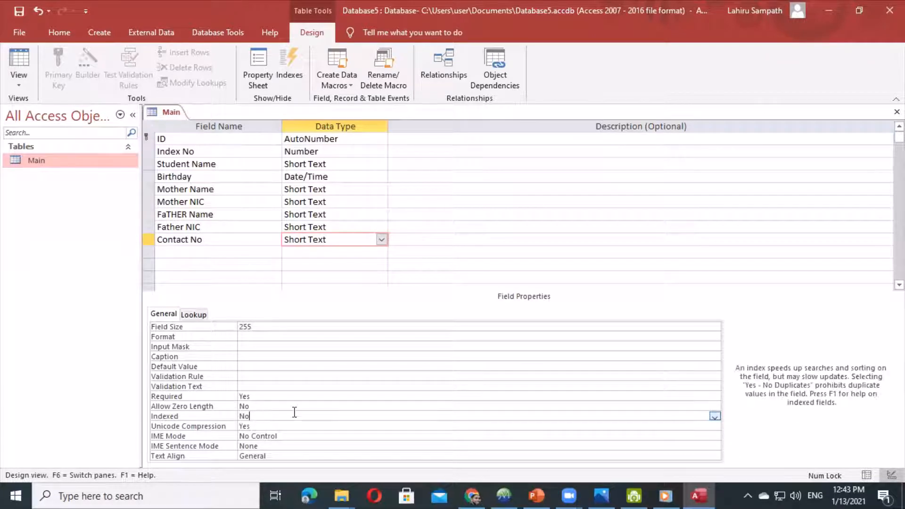
click(714, 417)
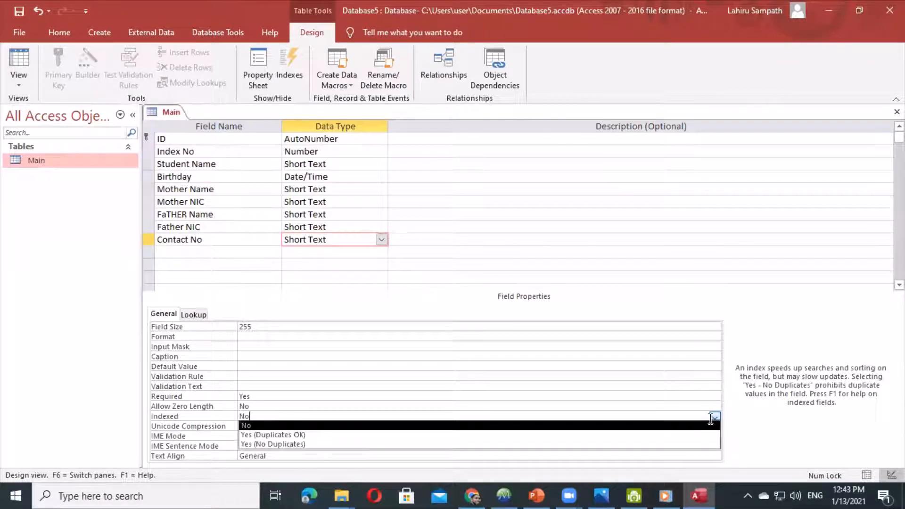
click(271, 406)
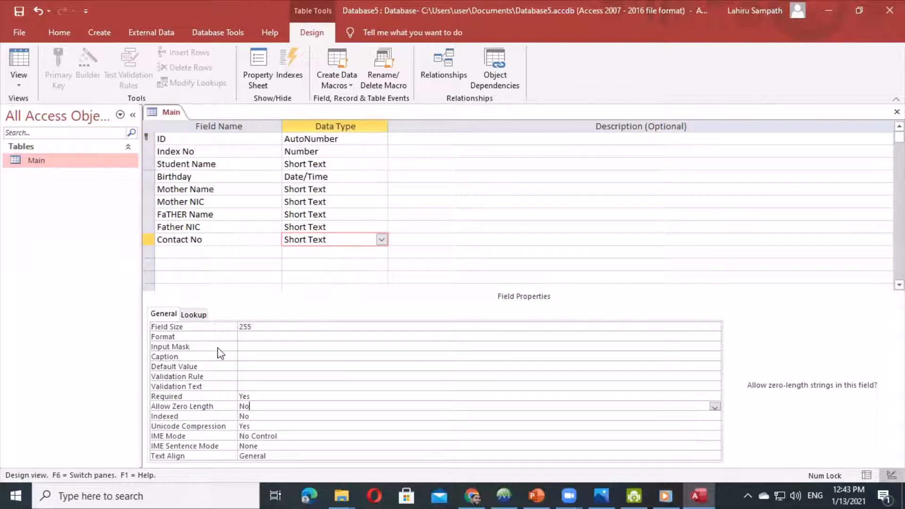
click(260, 344)
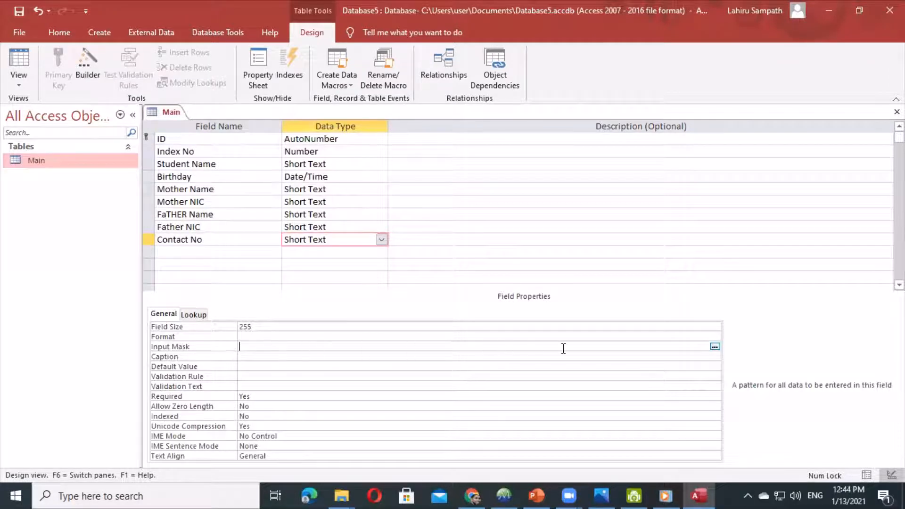
- Save the table and open the Input Mask Wizard's editable mask list
click(713, 347)
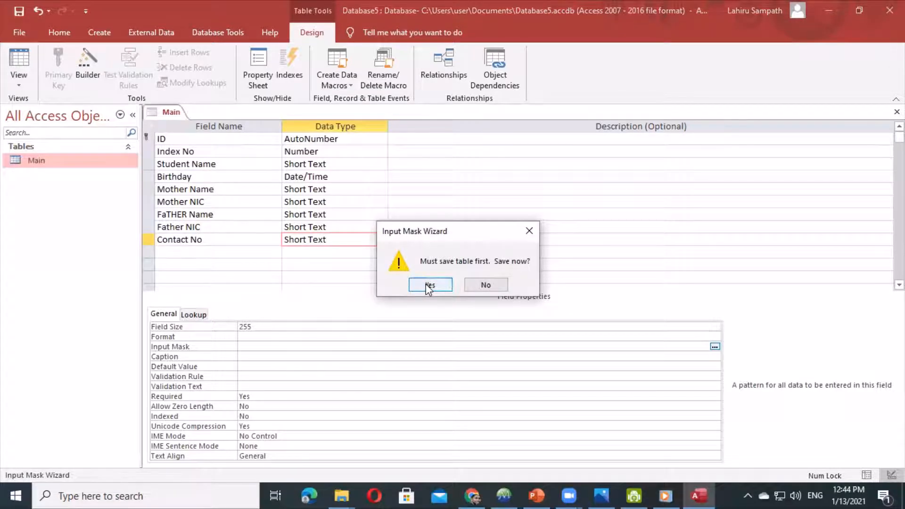
click(429, 285)
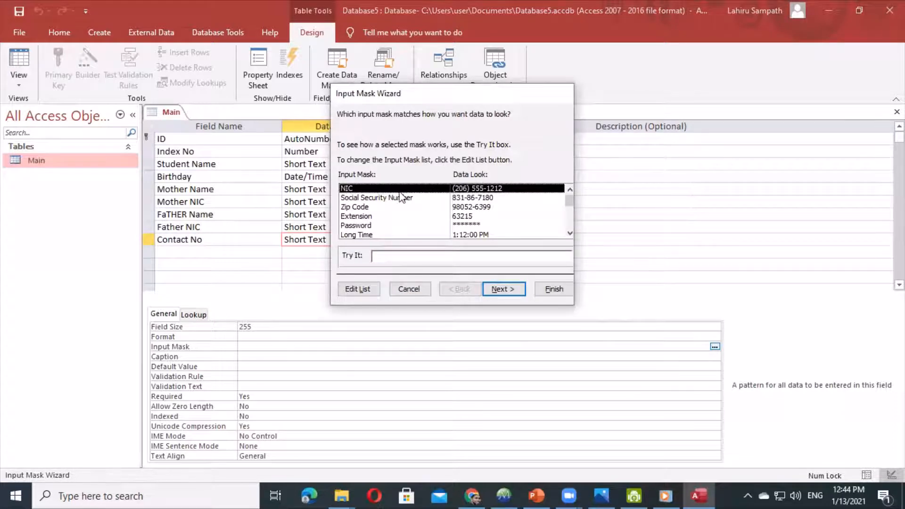
click(358, 291)
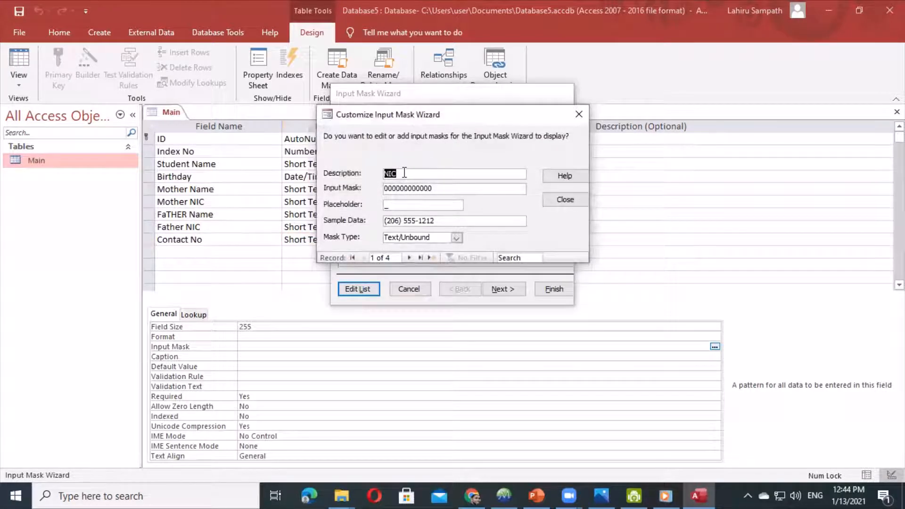
text(Phone No)
key(Tab)
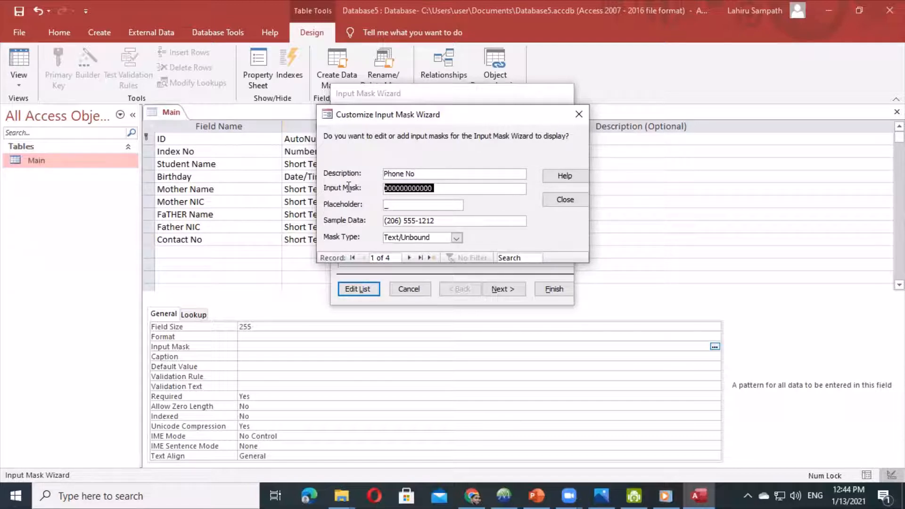
key(BackSpace)
text(000-0000)
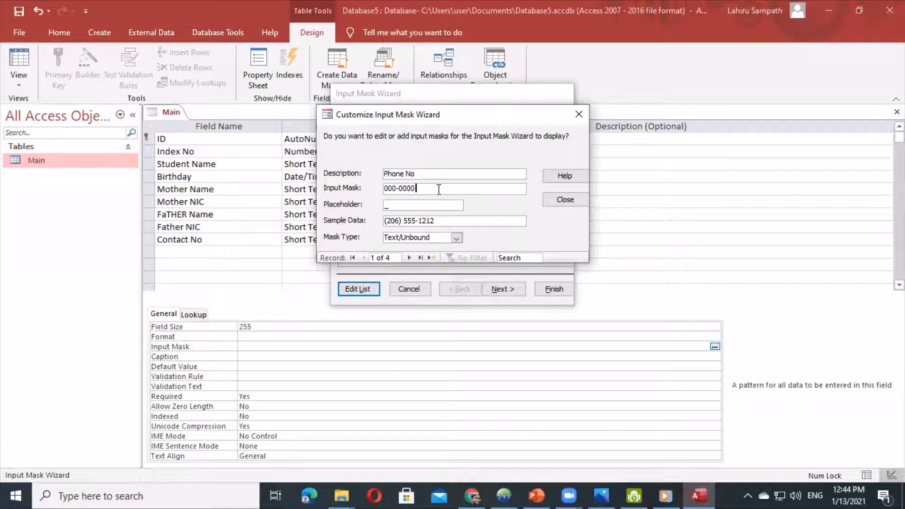
text(0)
- Apply the Phone No mask to Contact No, keeping the underscore placeholder and storing the dash with the data
click(566, 199)
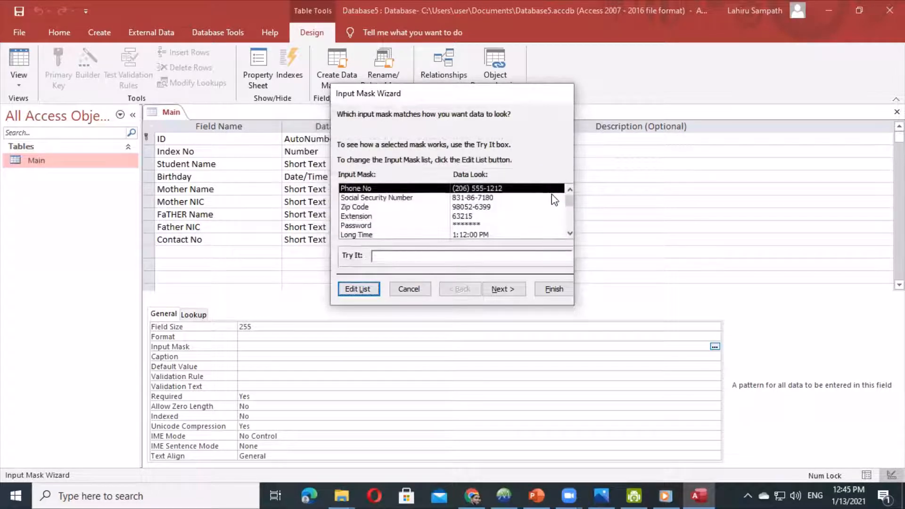
click(491, 287)
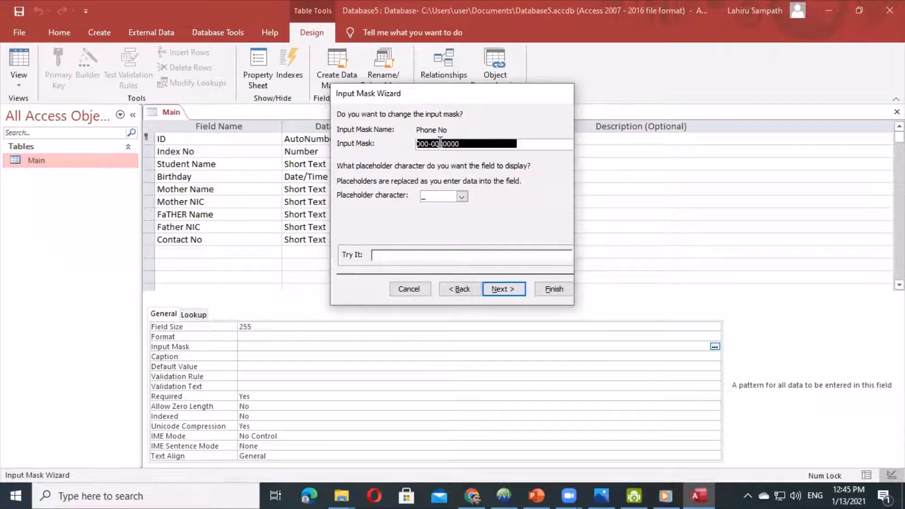
click(500, 288)
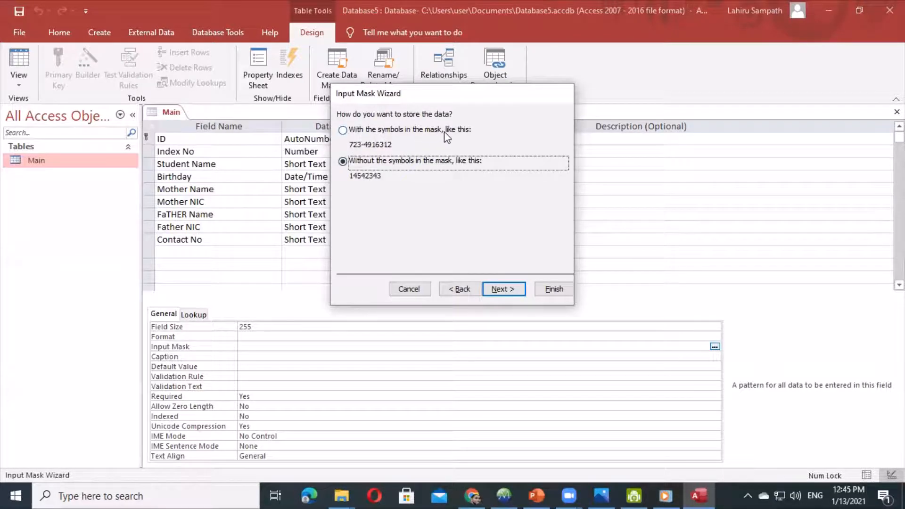
click(343, 130)
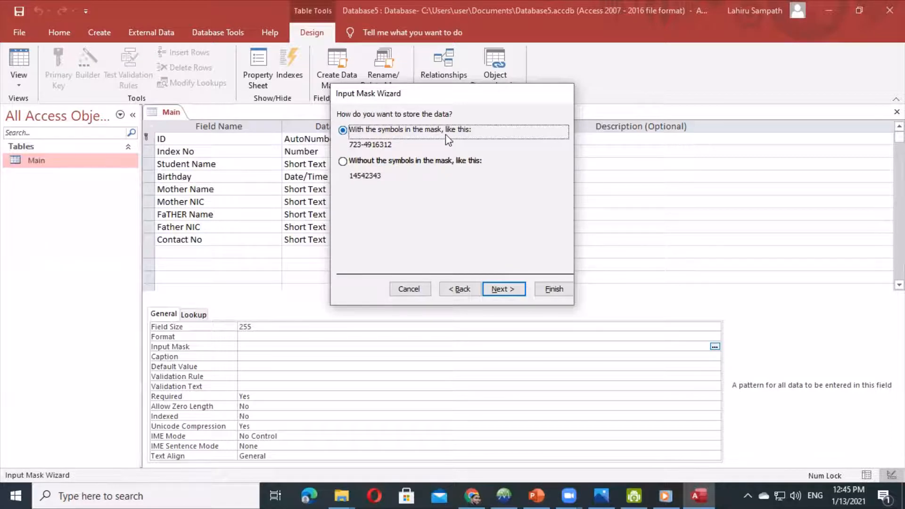
click(503, 289)
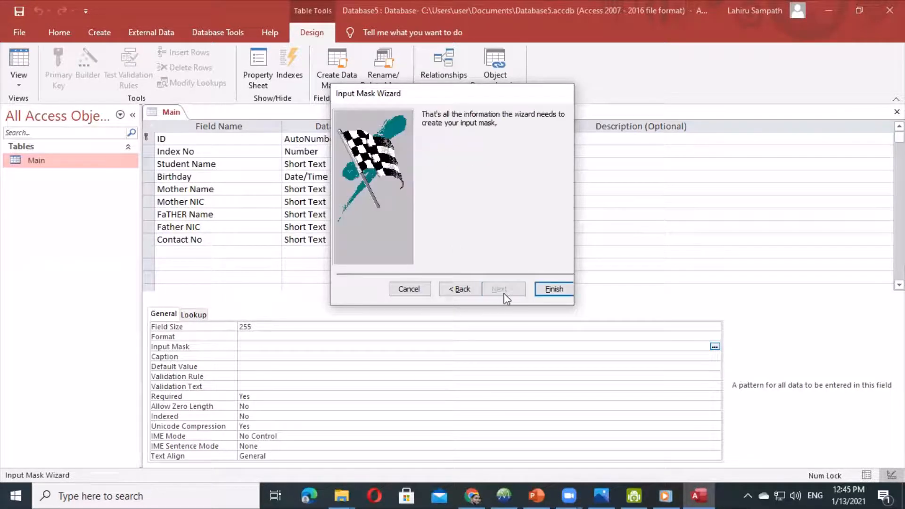
click(554, 288)
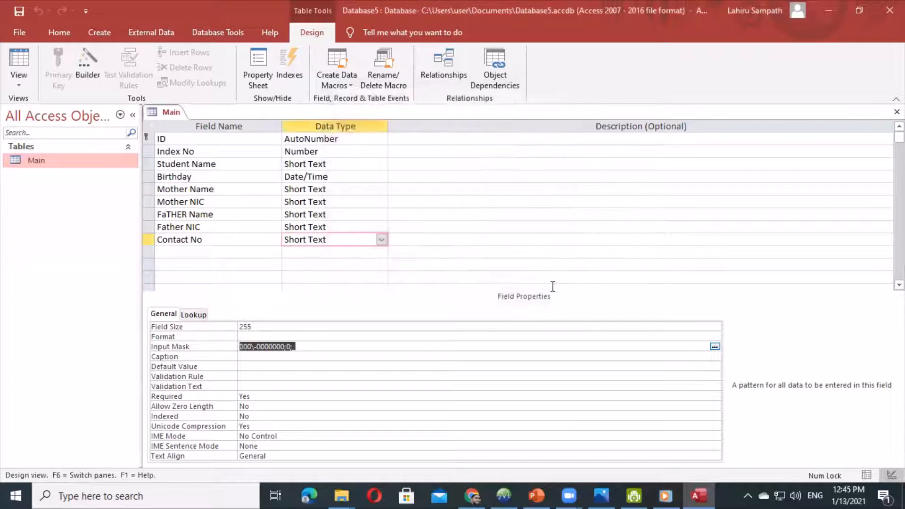
- Save the Main table design and check the Index No field's properties
right_click(173, 113)
click(205, 120)
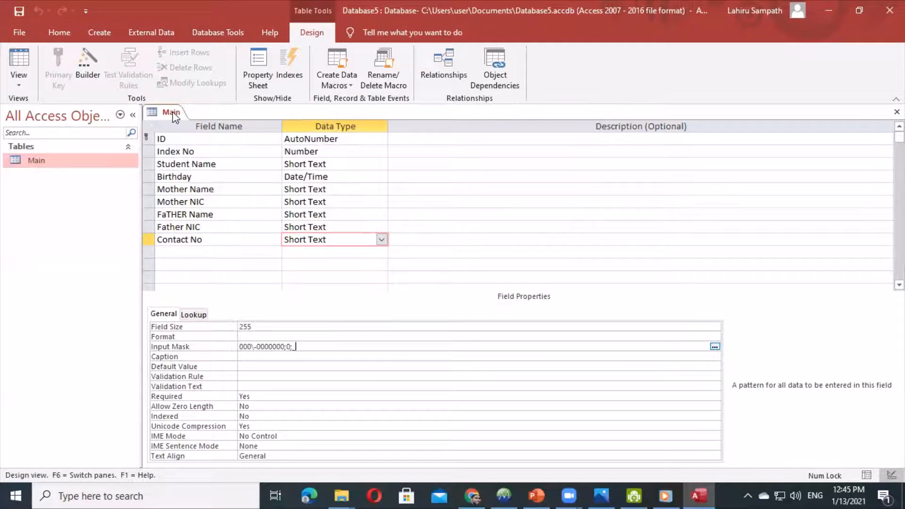
click(326, 153)
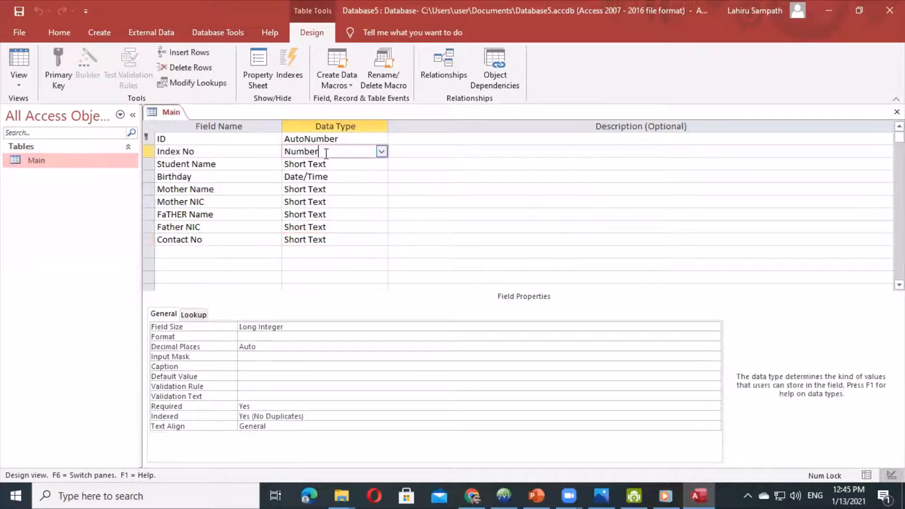
- Switch the Main table to Datasheet View for data entry
right_click(169, 114)
click(175, 123)
right_click(169, 113)
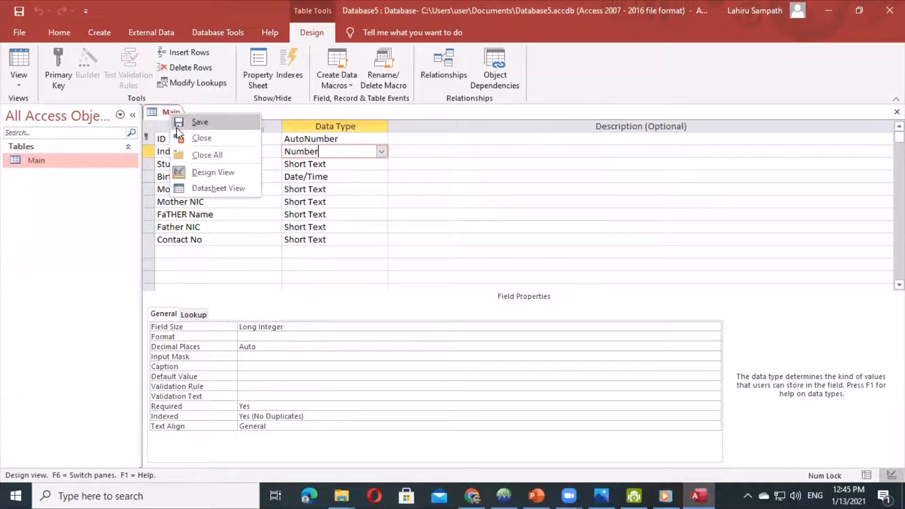
click(200, 186)
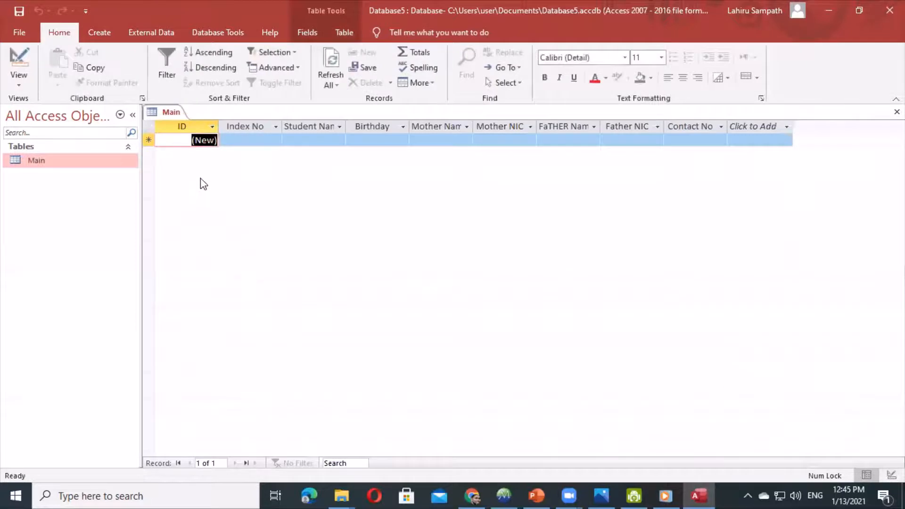
click(240, 140)
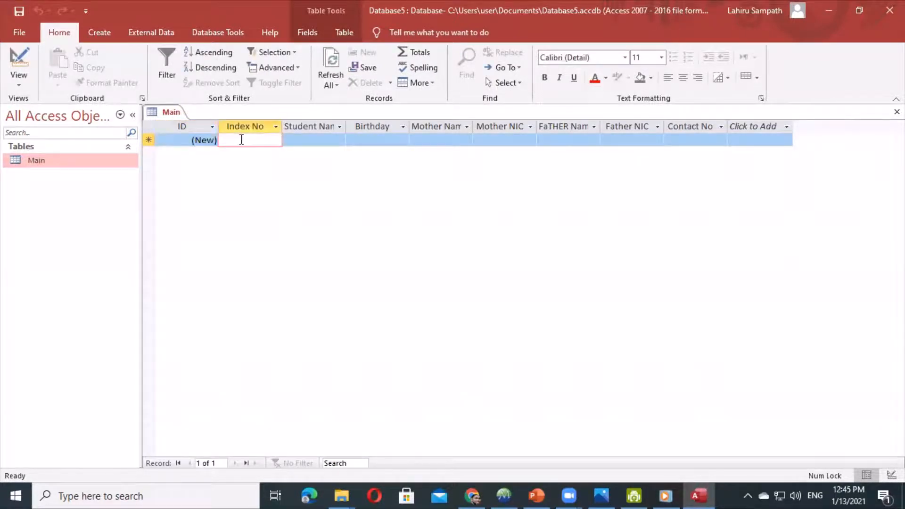
text(8868)
key(Tab)
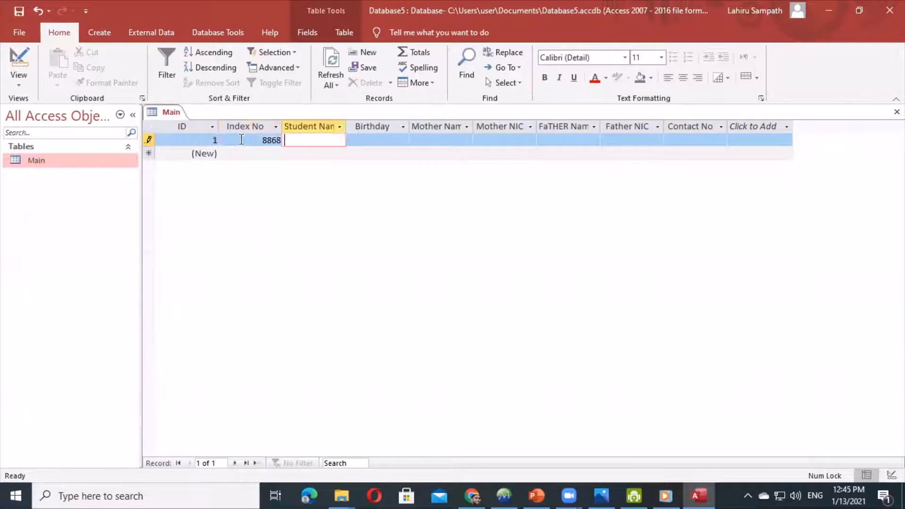
text(Indika)
key(Tab)
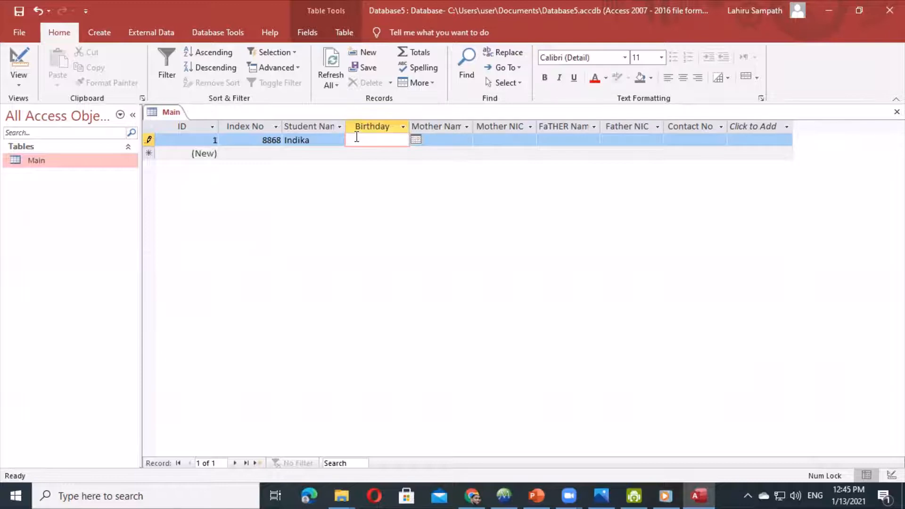
text(6/1/1986)
key(Tab)
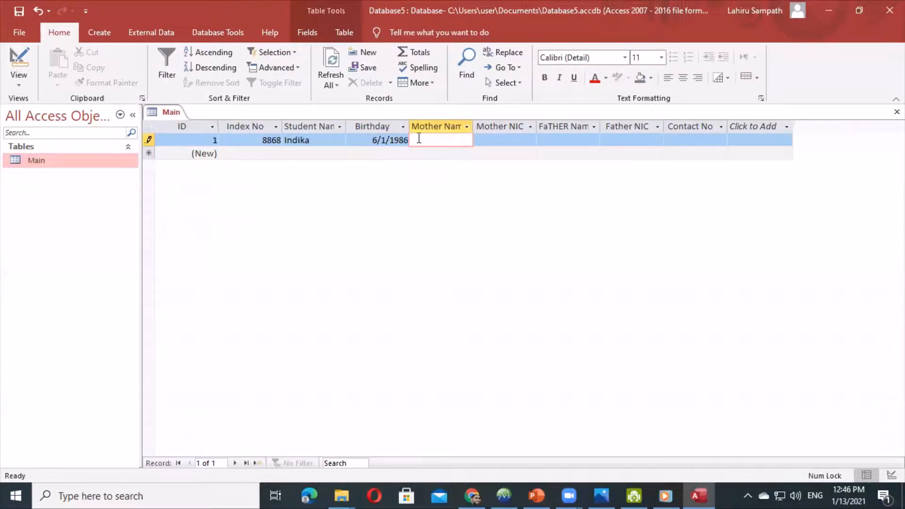
- Fill in record 1's contact number in the Contact No column
click(485, 140)
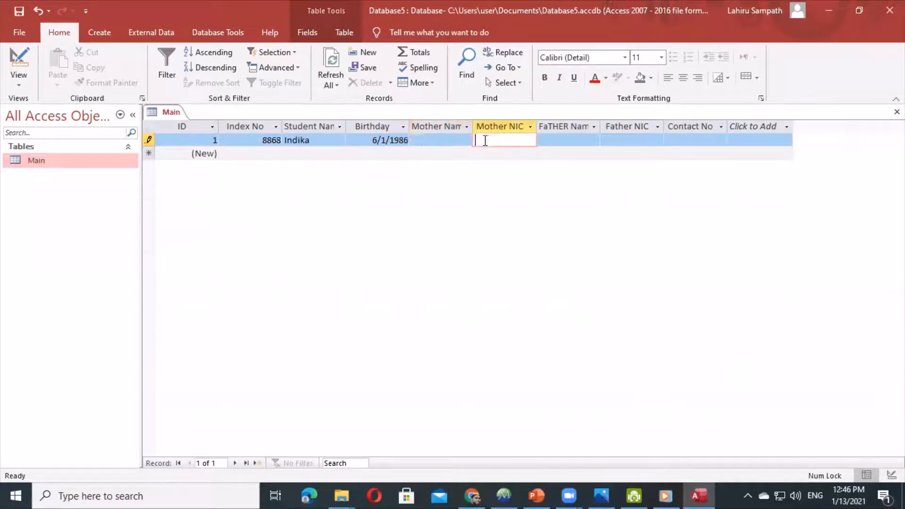
click(561, 139)
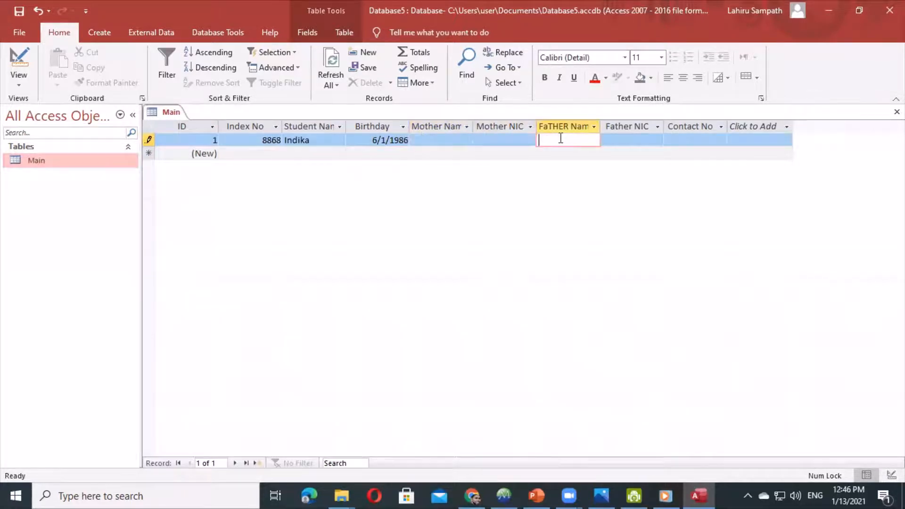
click(616, 140)
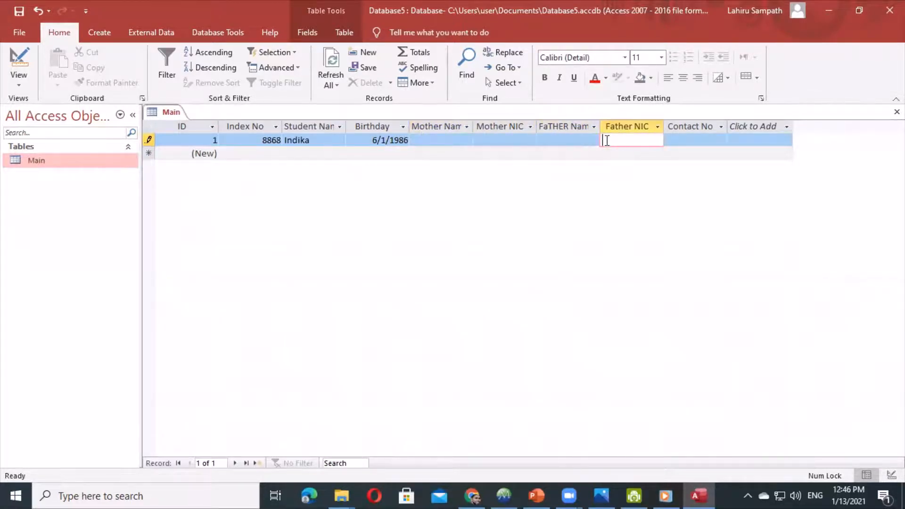
click(667, 139)
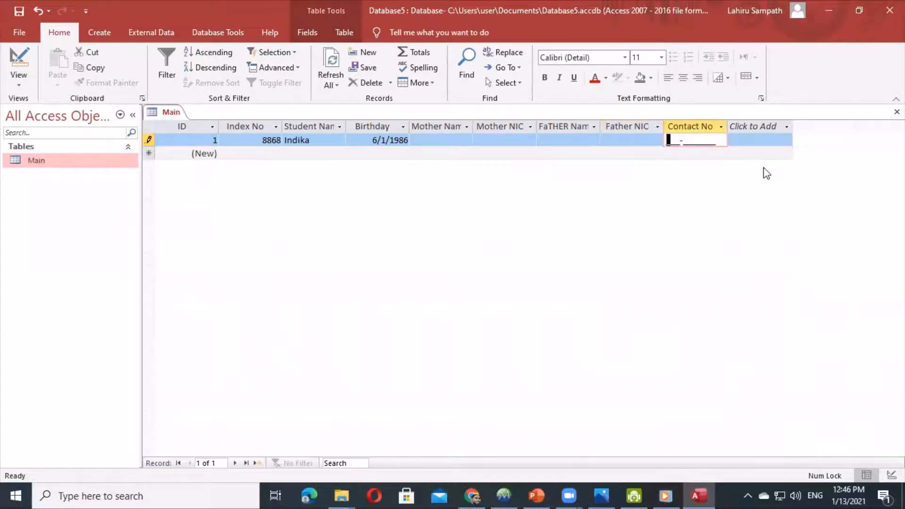
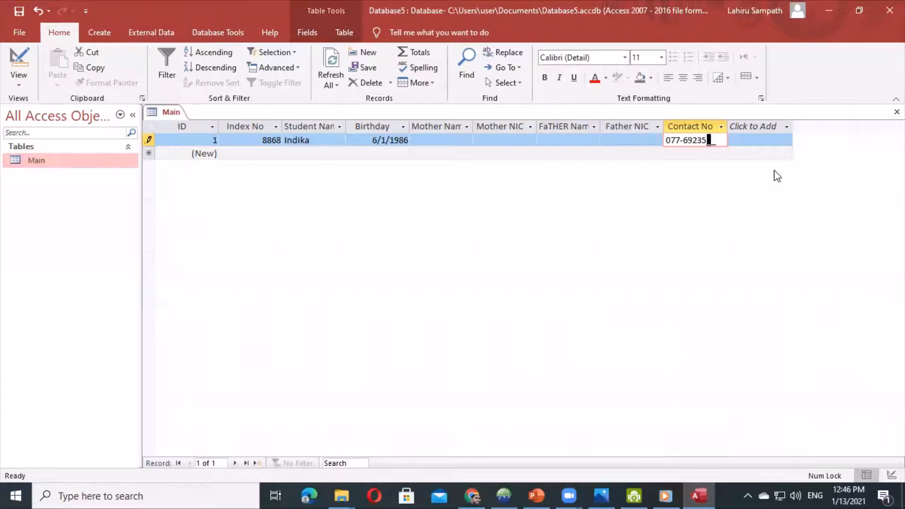
click(253, 153)
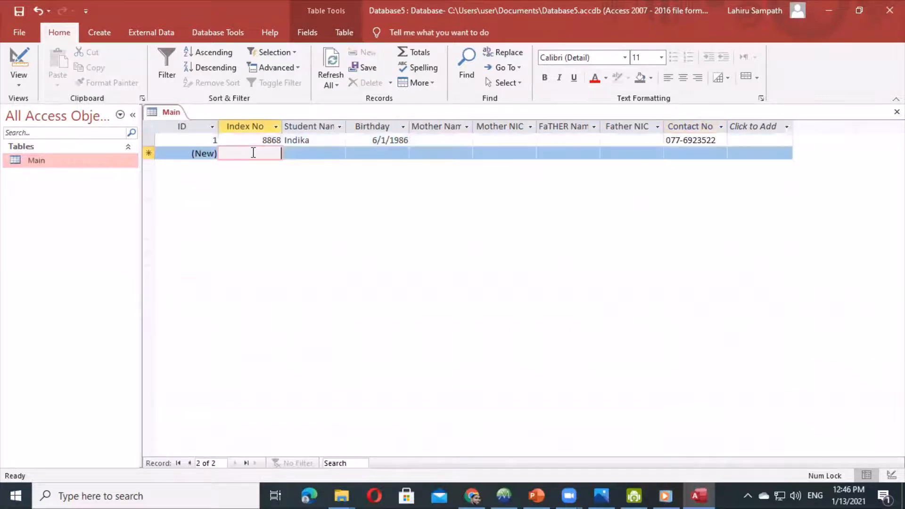
text(8868)
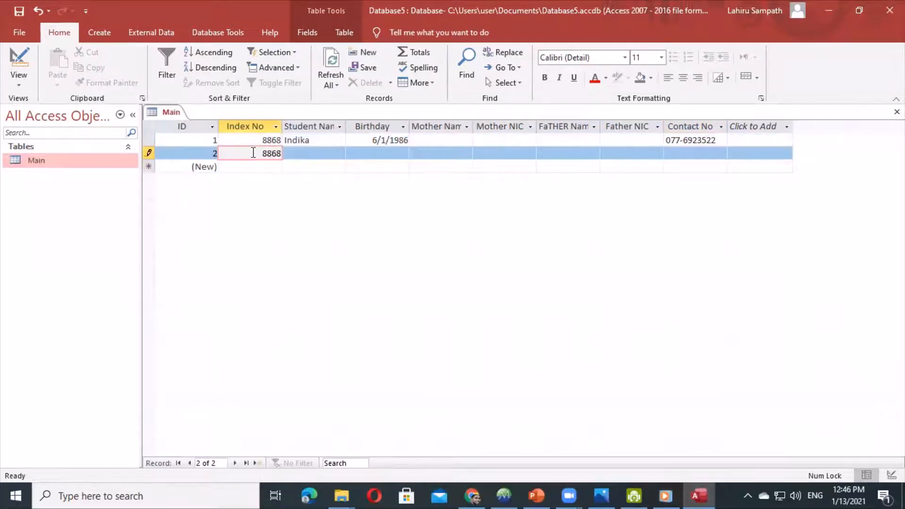
click(312, 152)
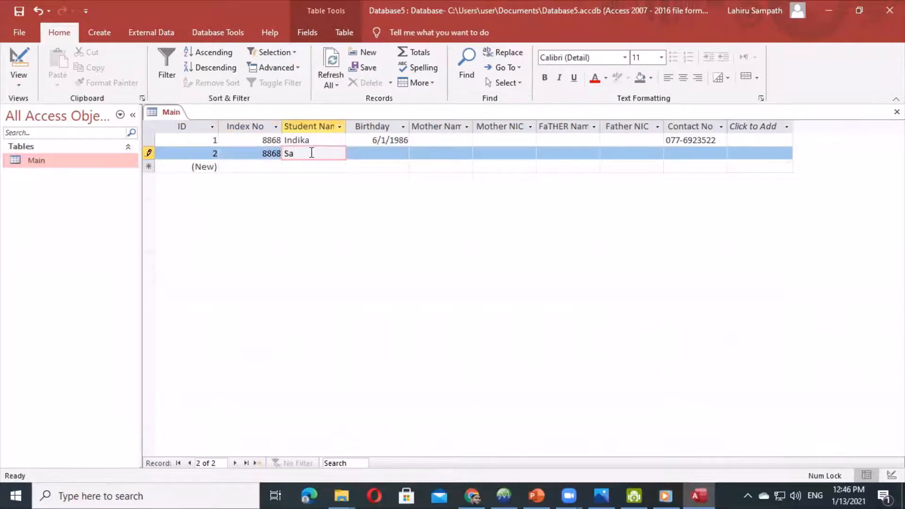
text(Sampath)
click(371, 152)
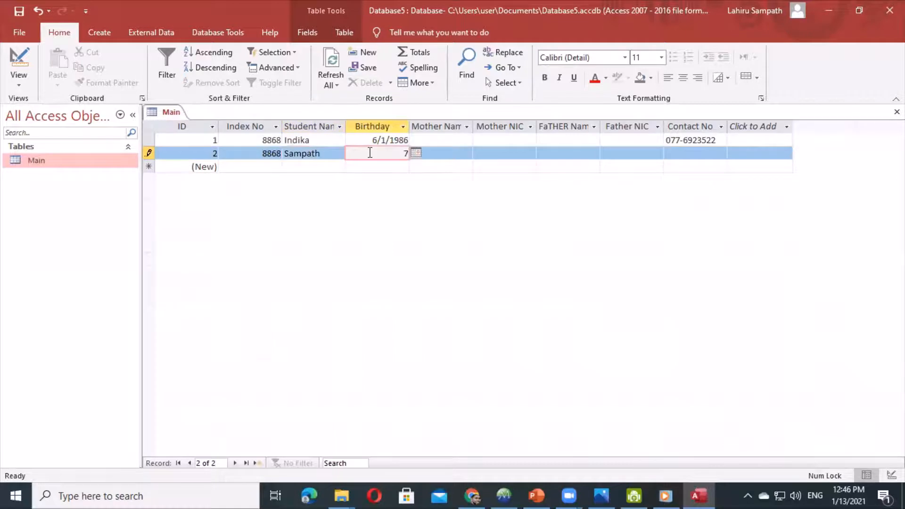
text(7/1/1986)
click(667, 152)
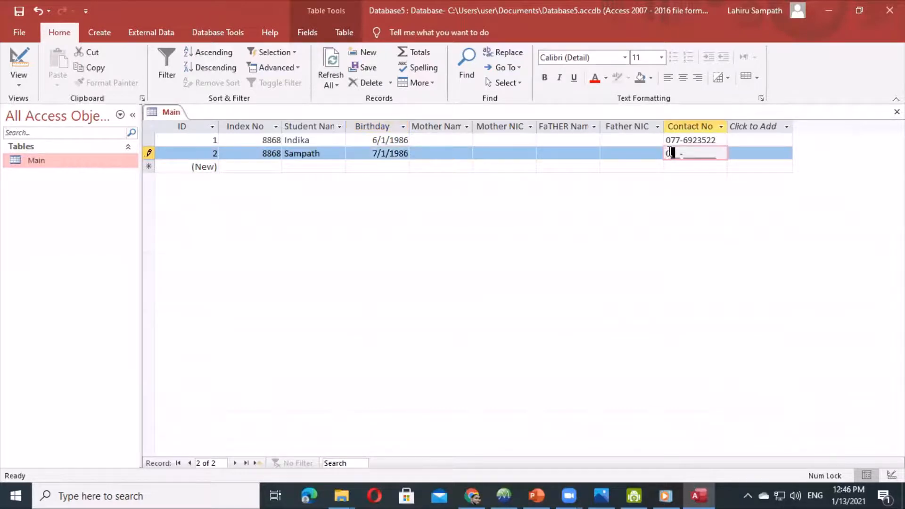
- Dismiss the duplicate index error and correct the second record's Index No to 8869
click(272, 166)
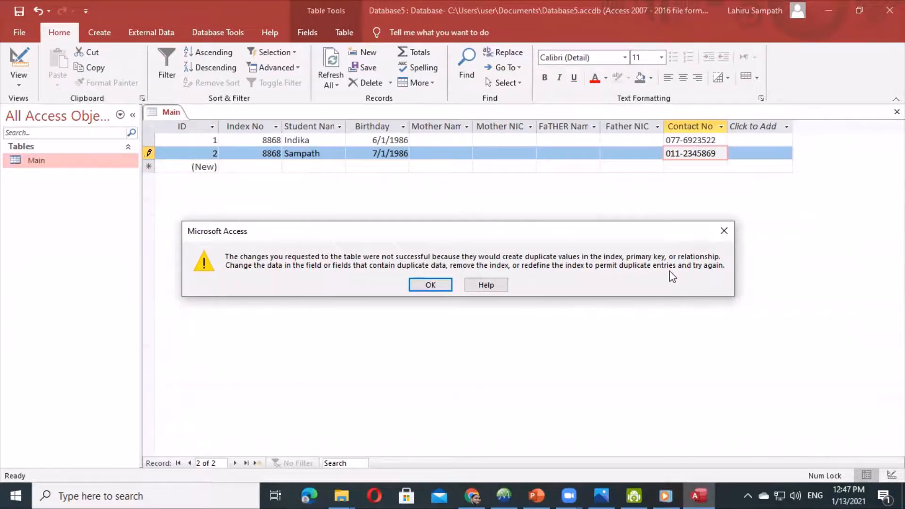
click(446, 284)
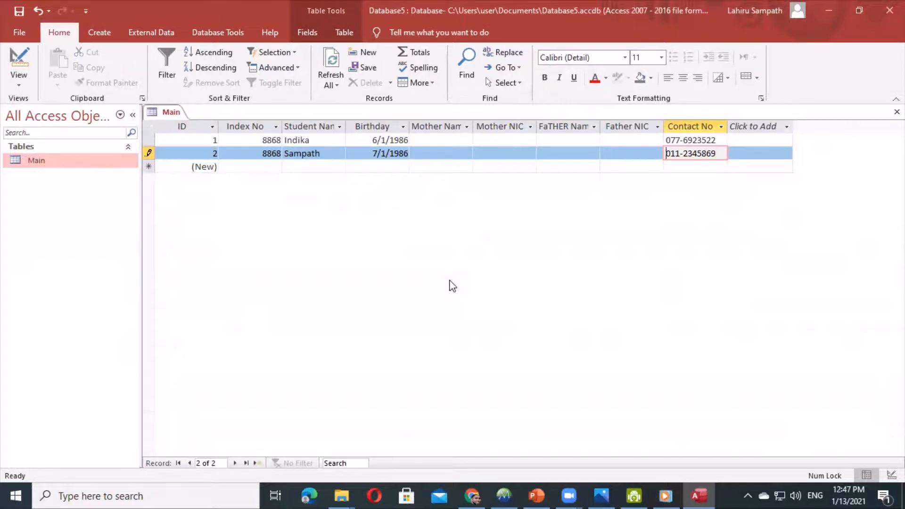
click(277, 152)
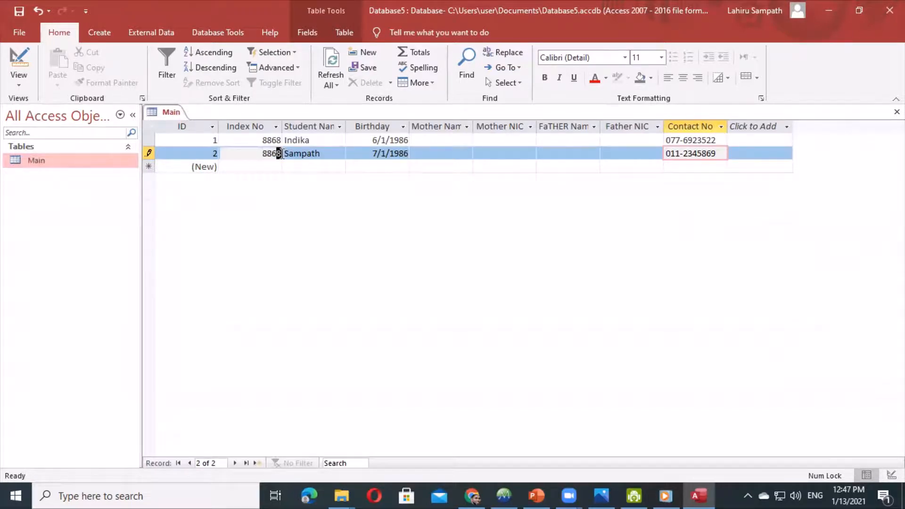
click(268, 166)
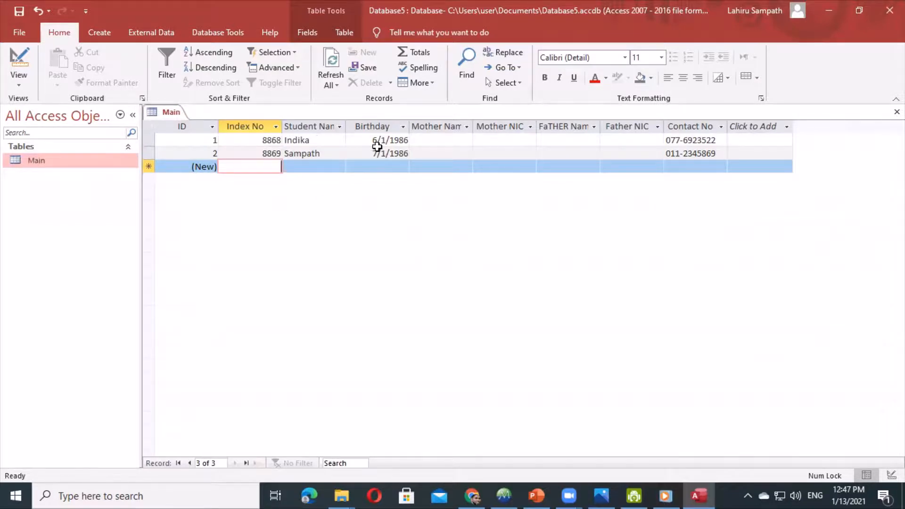
- Save the Main table and switch it to Design View
right_click(166, 112)
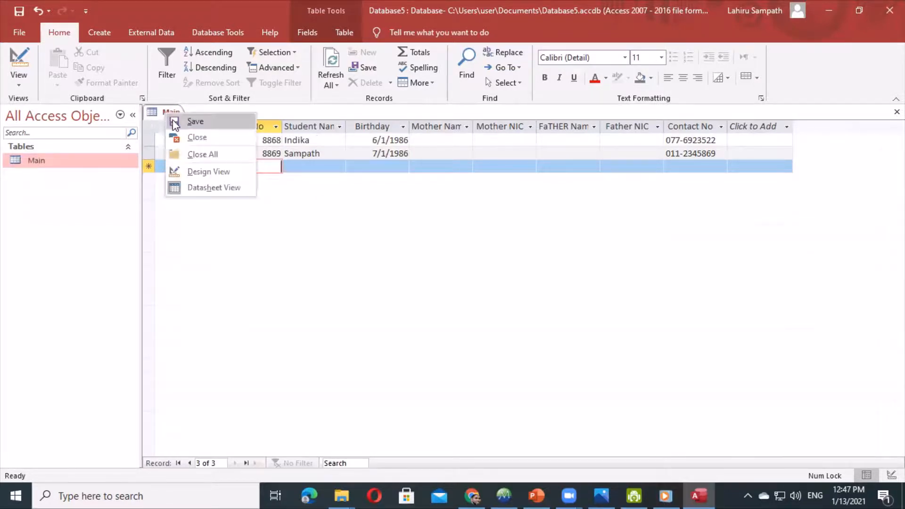
click(175, 122)
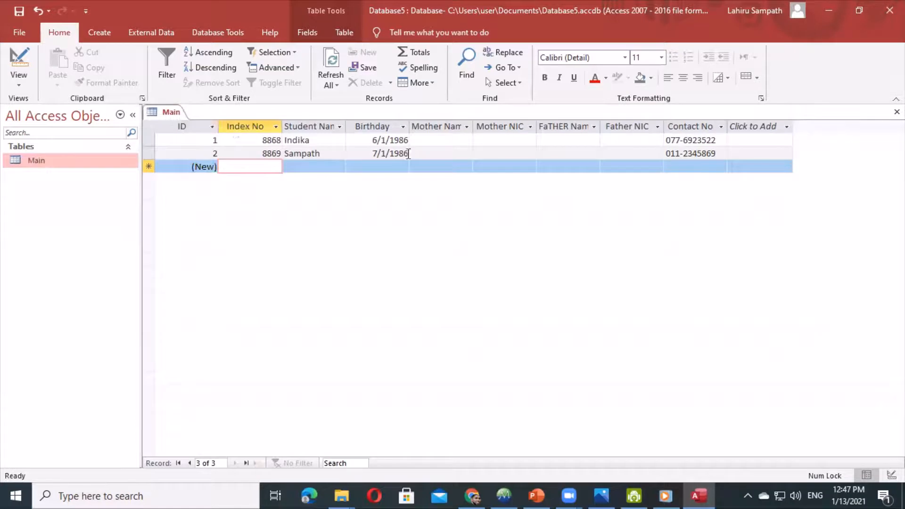
right_click(173, 111)
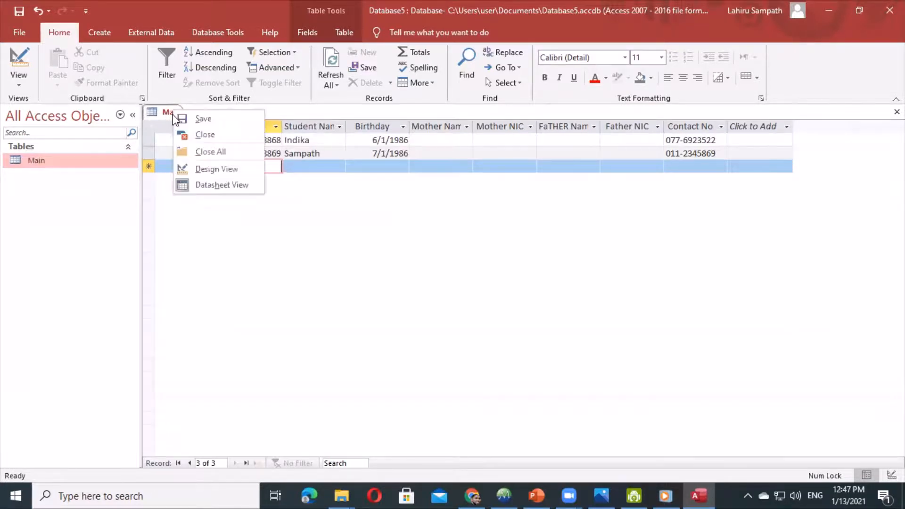
click(190, 166)
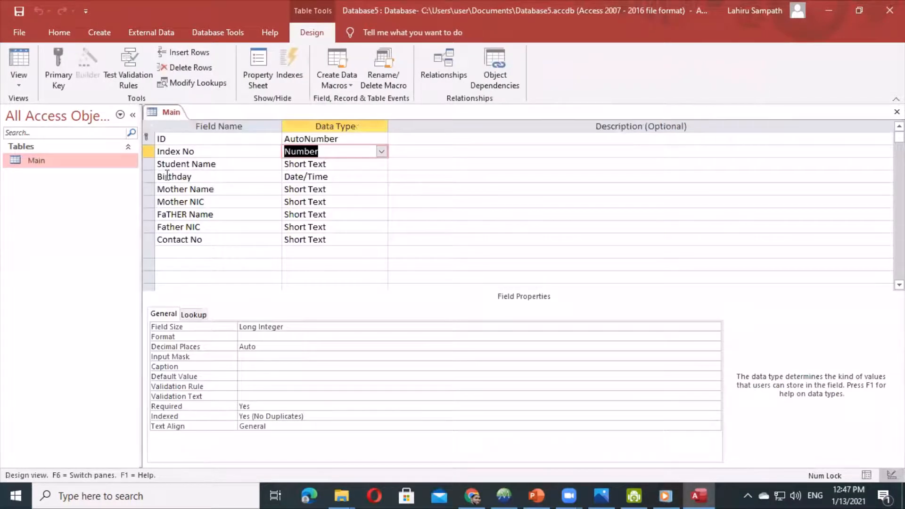
- Set the Birthday field's Format to yyyy-mm-dd and preview the dates in Datasheet View
click(346, 176)
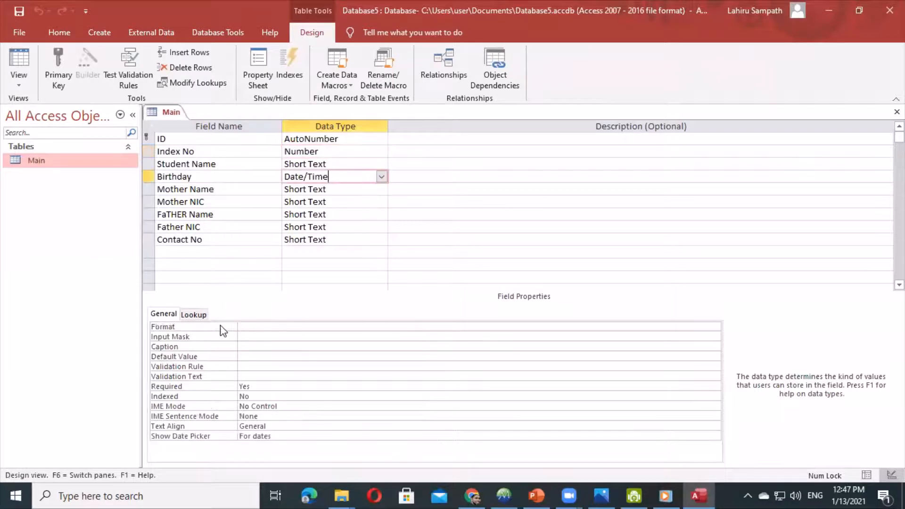
click(247, 325)
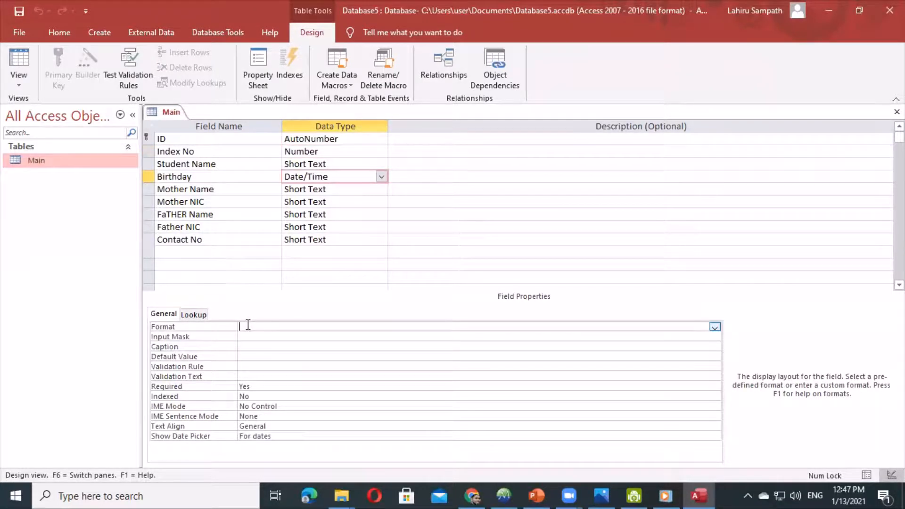
text(yyyy-mm-dd)
right_click(162, 112)
click(164, 113)
right_click(164, 113)
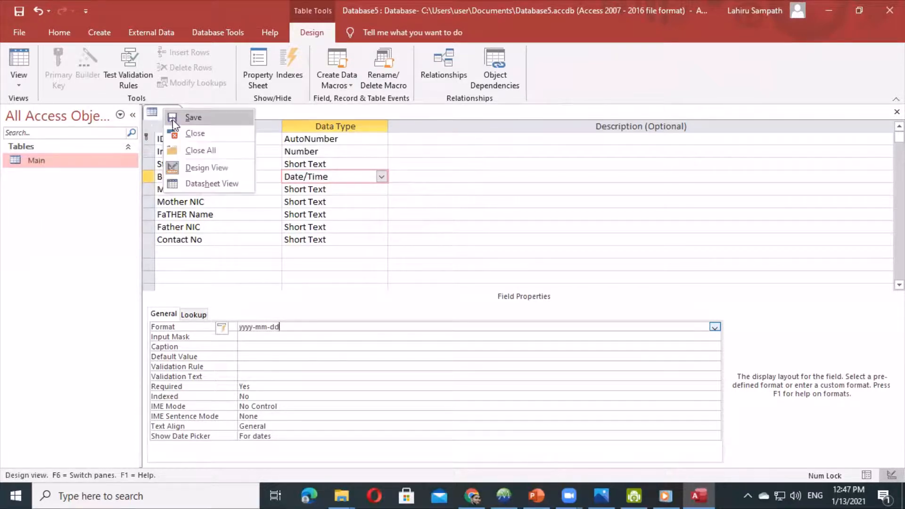
click(211, 184)
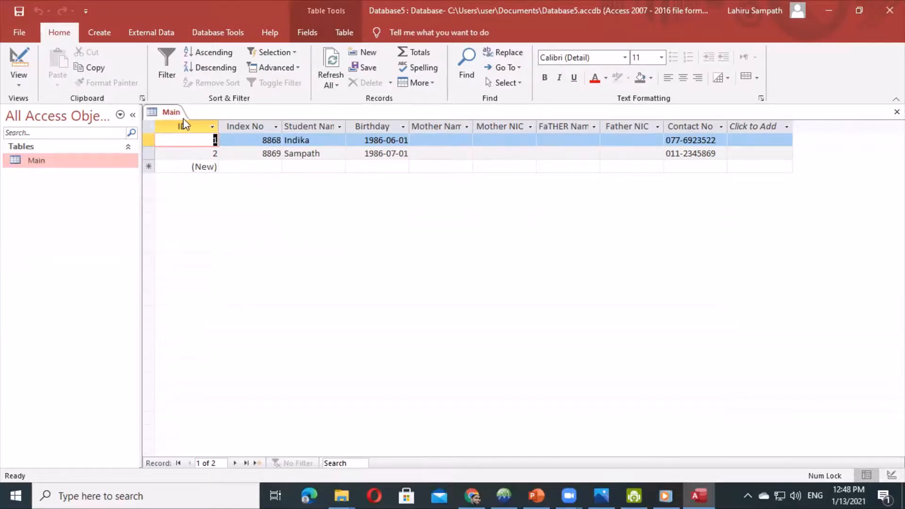
- Save the table and return to Design View
right_click(169, 112)
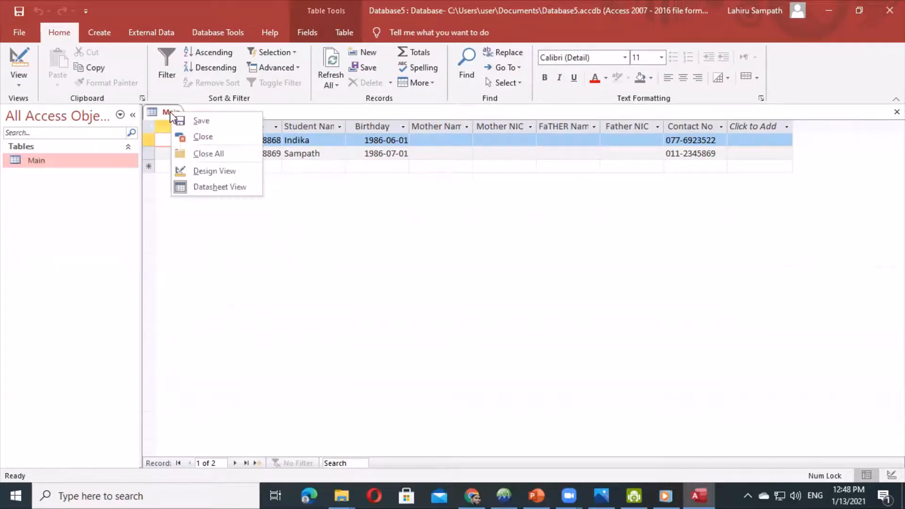
click(194, 121)
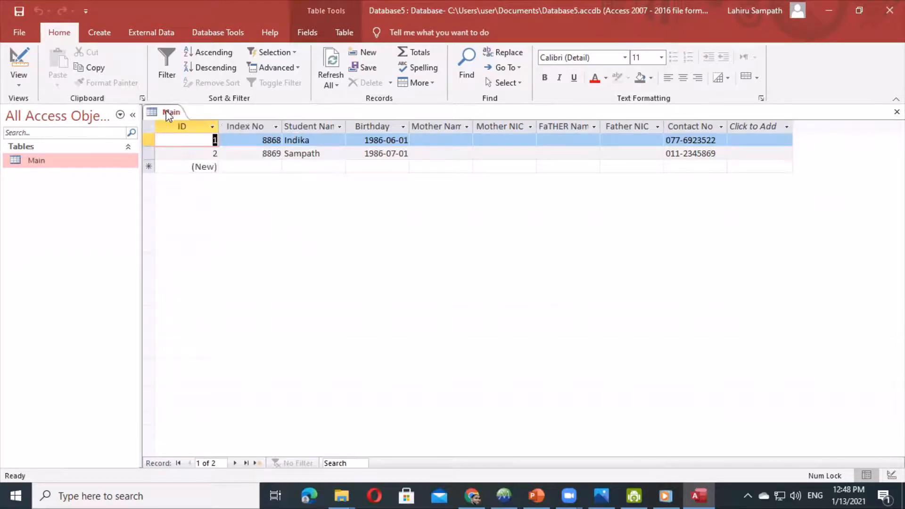
right_click(170, 114)
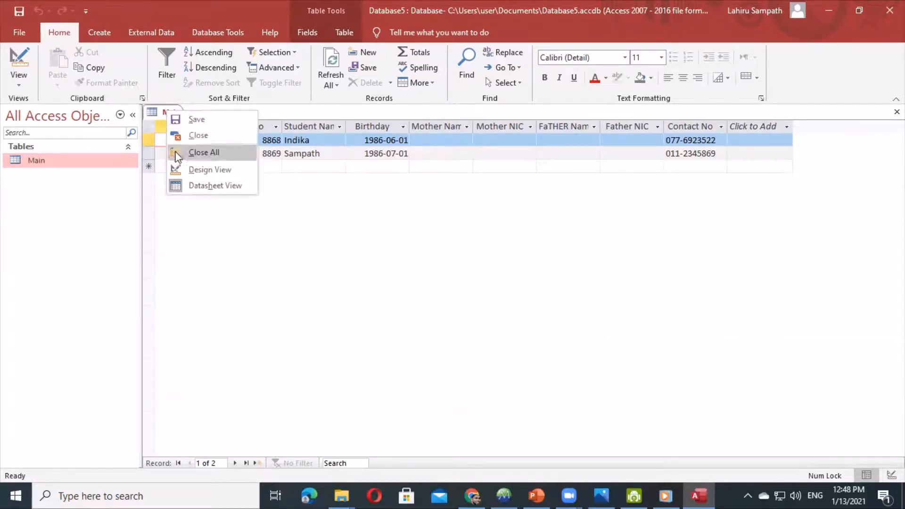
click(198, 169)
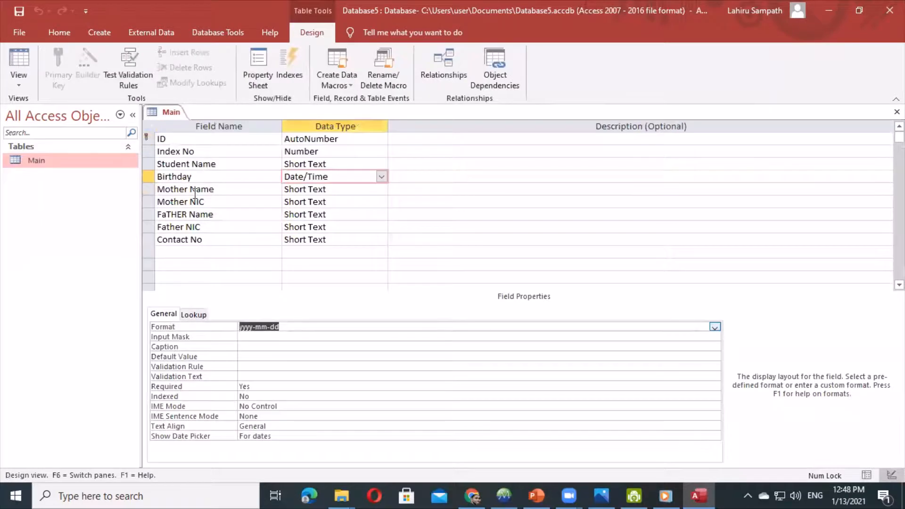
click(332, 202)
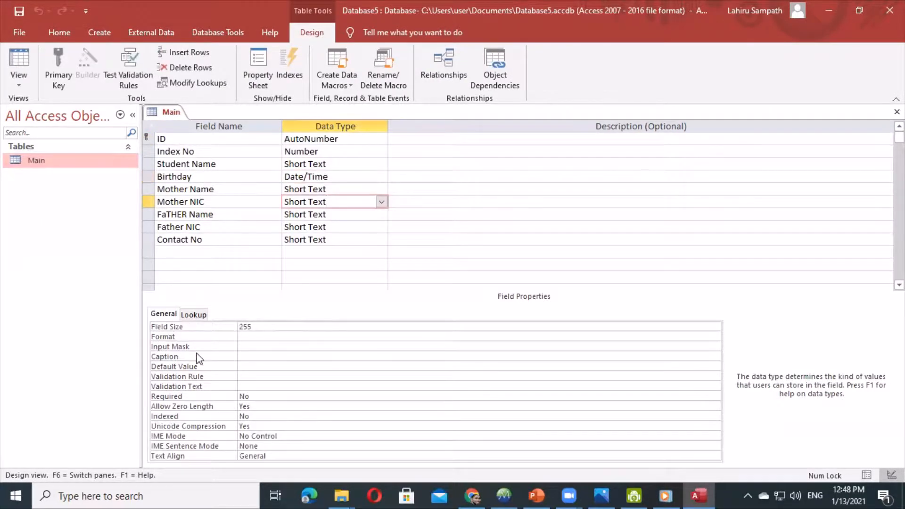
click(244, 347)
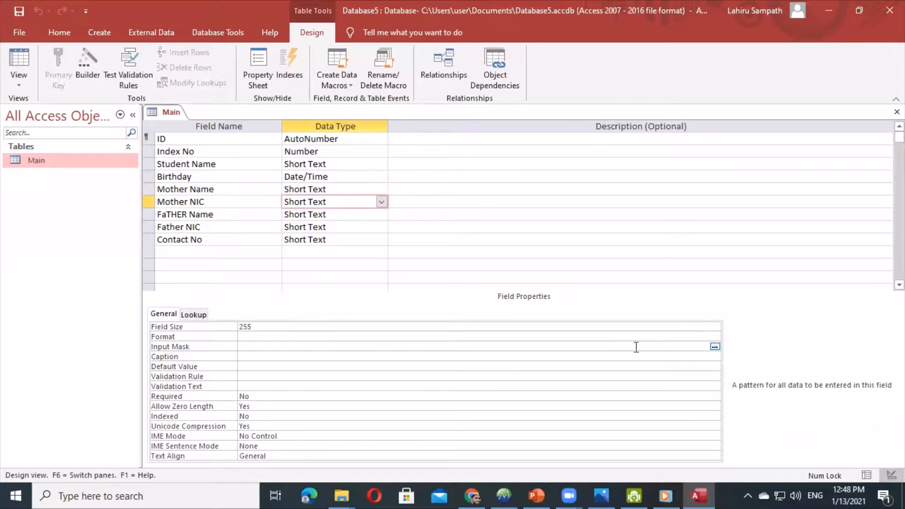
click(715, 347)
click(361, 197)
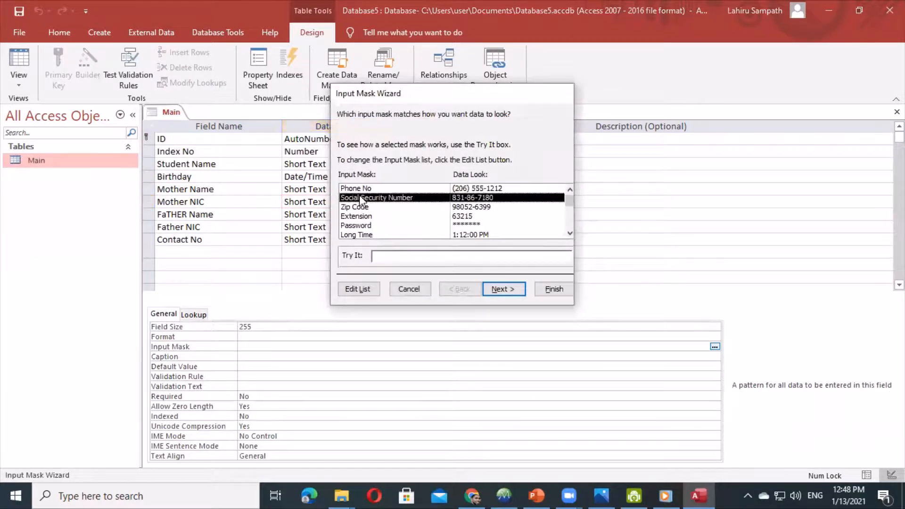
click(359, 289)
drag(426, 188, 360, 191)
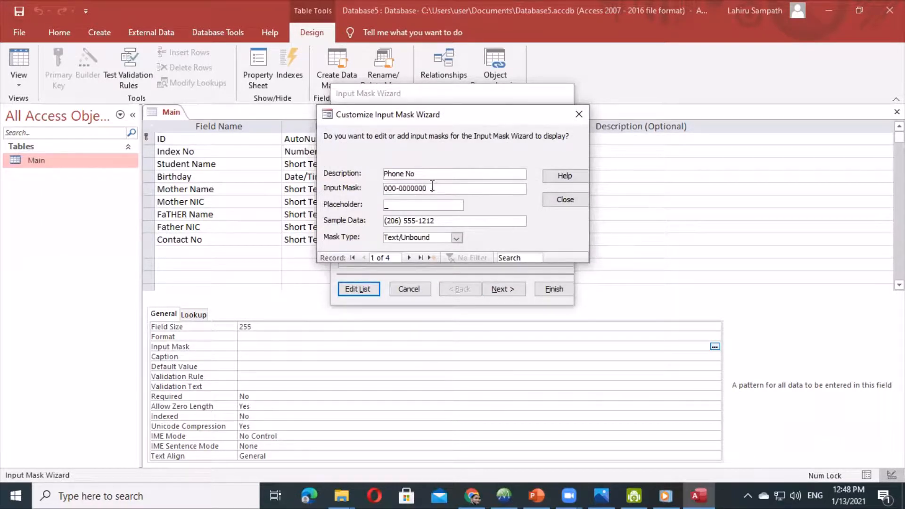
drag(432, 187, 375, 185)
text(000000000000)
drag(433, 173, 360, 176)
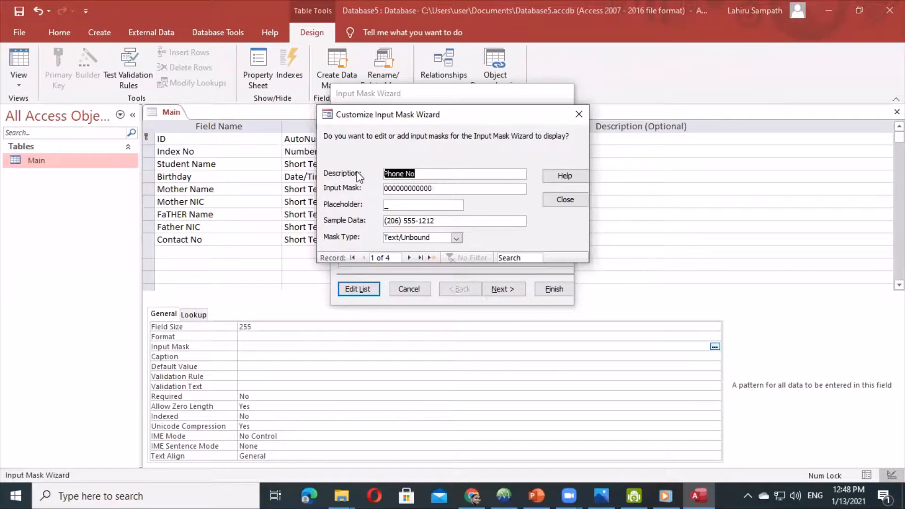
text(NIC)
click(566, 200)
click(502, 289)
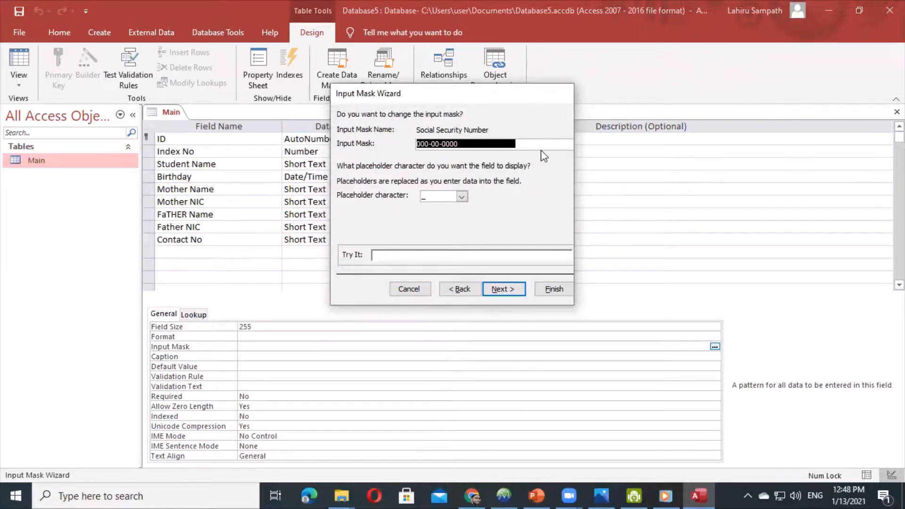
text(000)
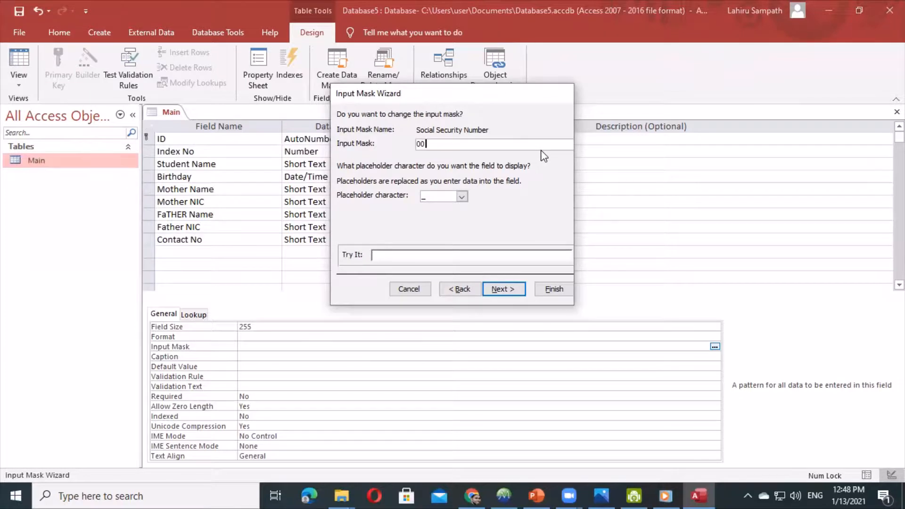
text(000000000)
click(505, 289)
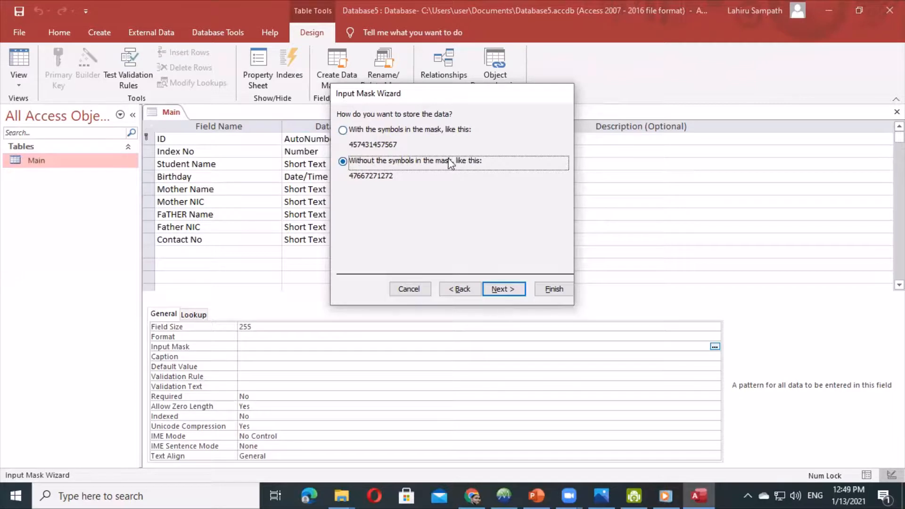
click(519, 290)
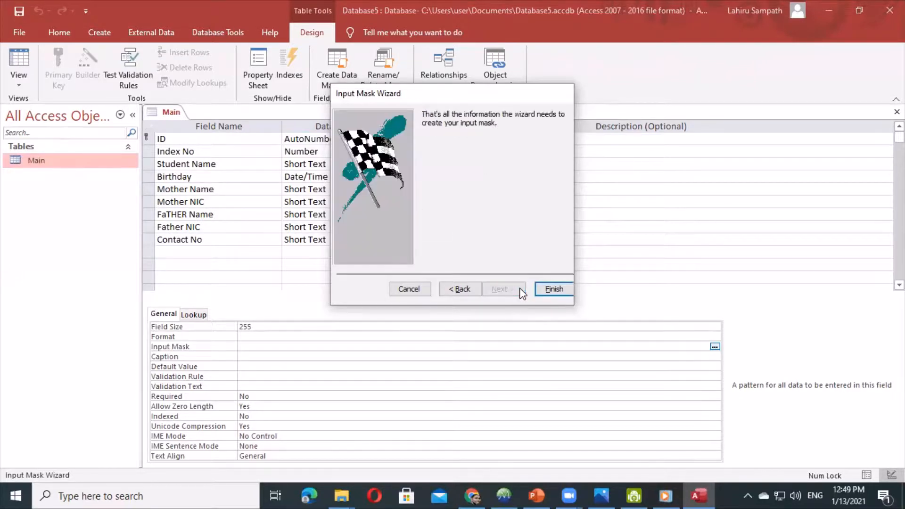
click(565, 292)
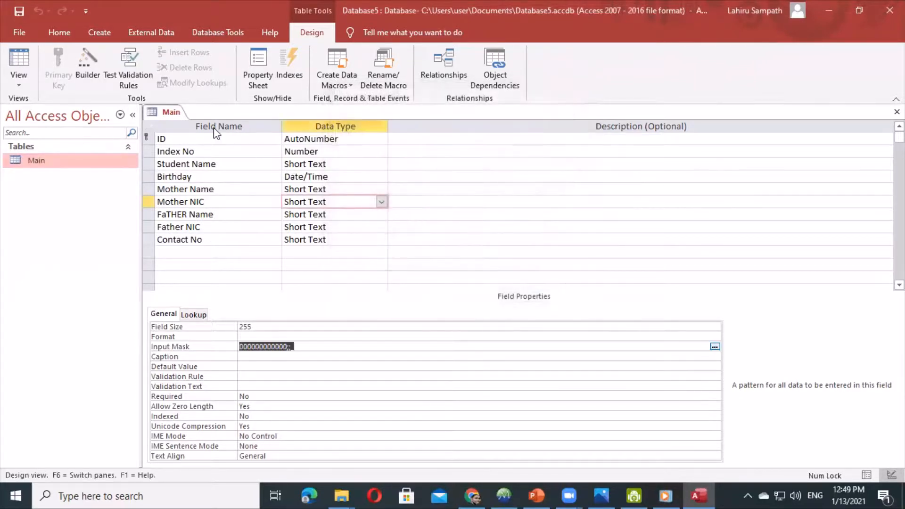
- Switch the Main table to Datasheet View
right_click(171, 112)
click(170, 113)
right_click(170, 113)
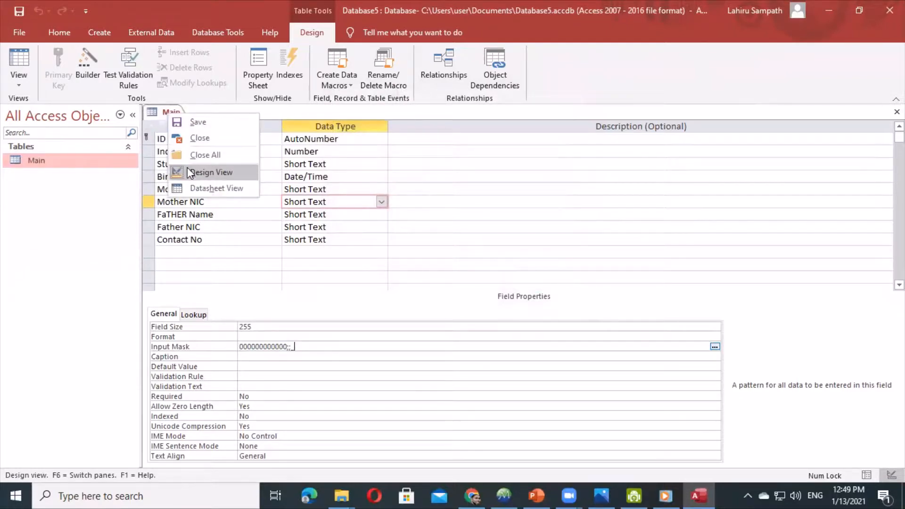
click(192, 188)
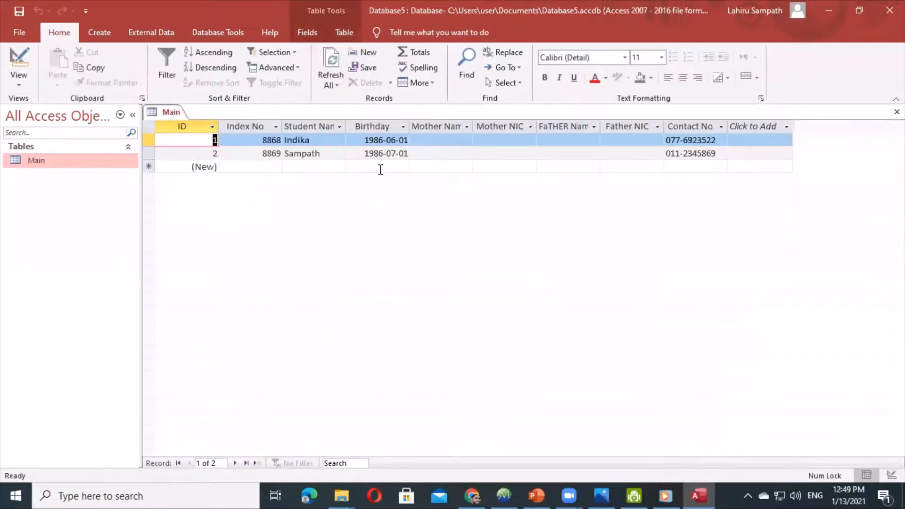
- Enter record 1's 12-digit Mother NIC, moving on to the Father Name and Father NIC cells
click(479, 139)
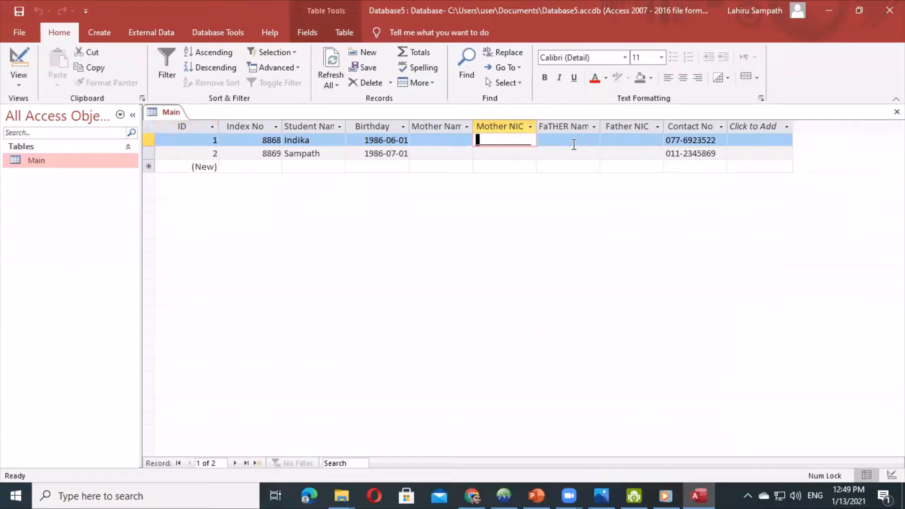
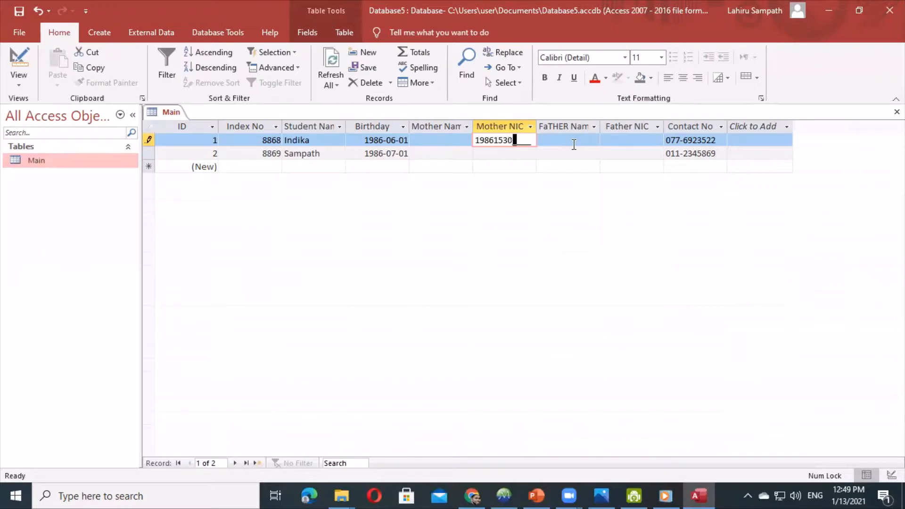
click(574, 144)
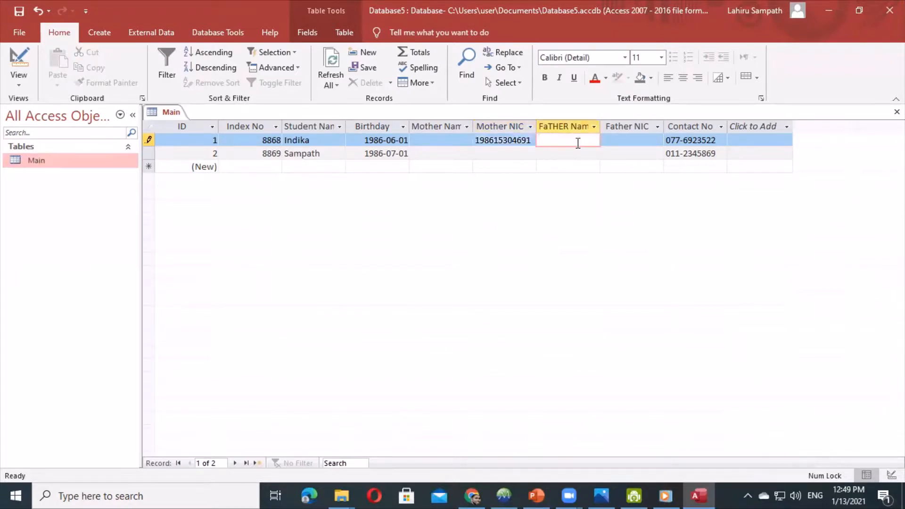
click(627, 140)
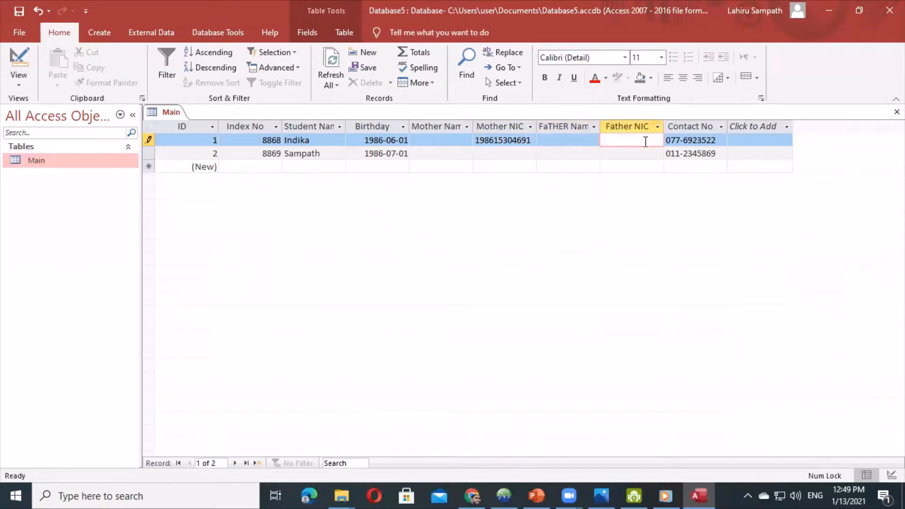
- Bring up the Main tab's view options to leave the datasheet
right_click(176, 112)
click(176, 111)
right_click(176, 112)
- In Design View, apply the NIC input mask to the Father NIC field
click(198, 173)
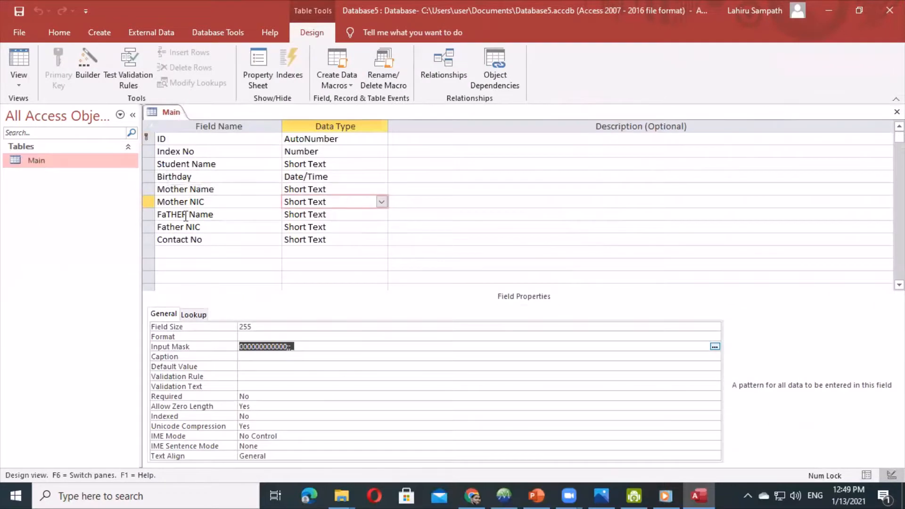
click(346, 226)
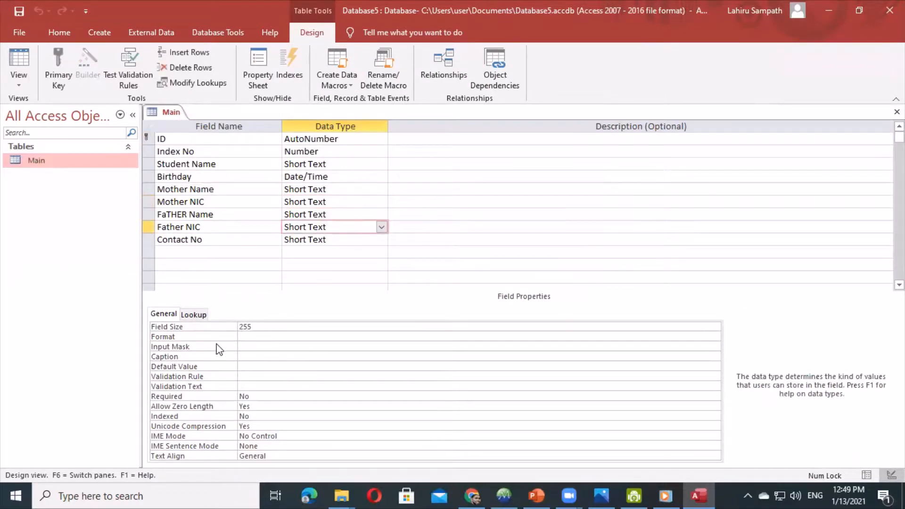
click(245, 346)
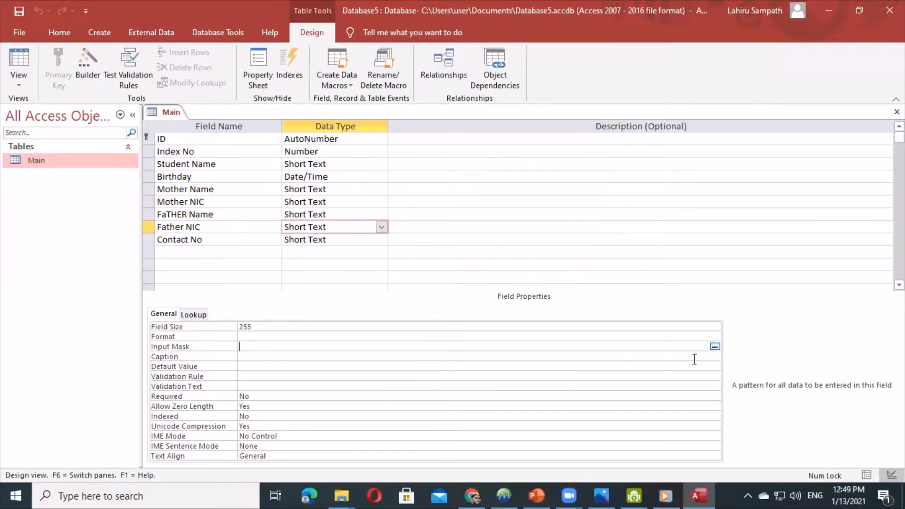
click(717, 350)
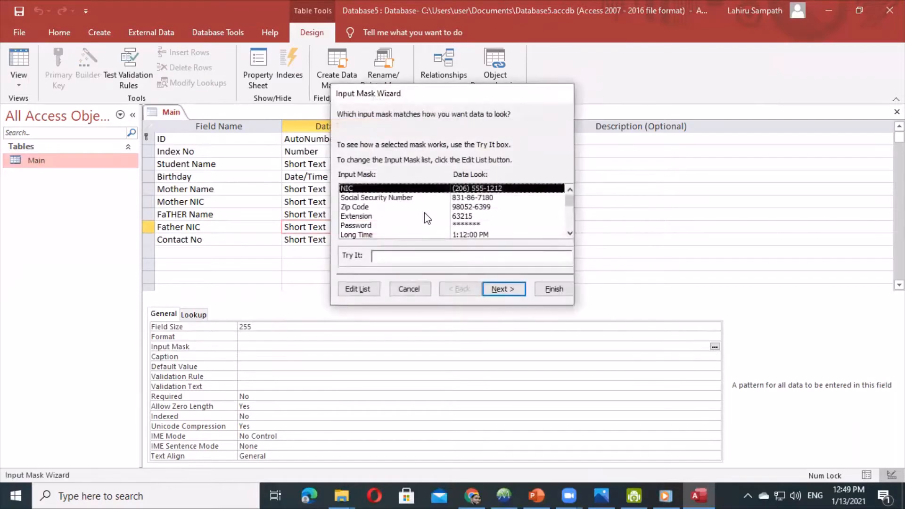
click(501, 290)
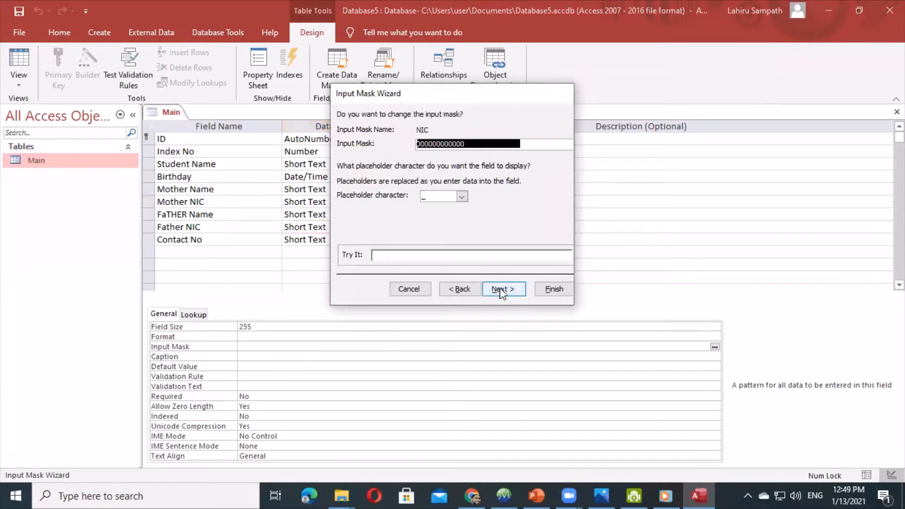
click(503, 291)
click(504, 289)
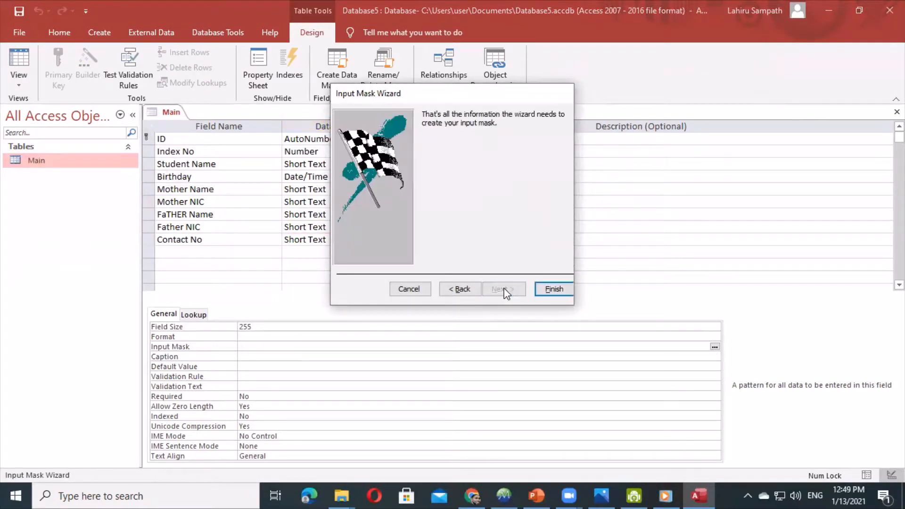
click(552, 289)
- Save the design and test the Contact No, Mother NIC and Father NIC masks in a new row
right_click(171, 111)
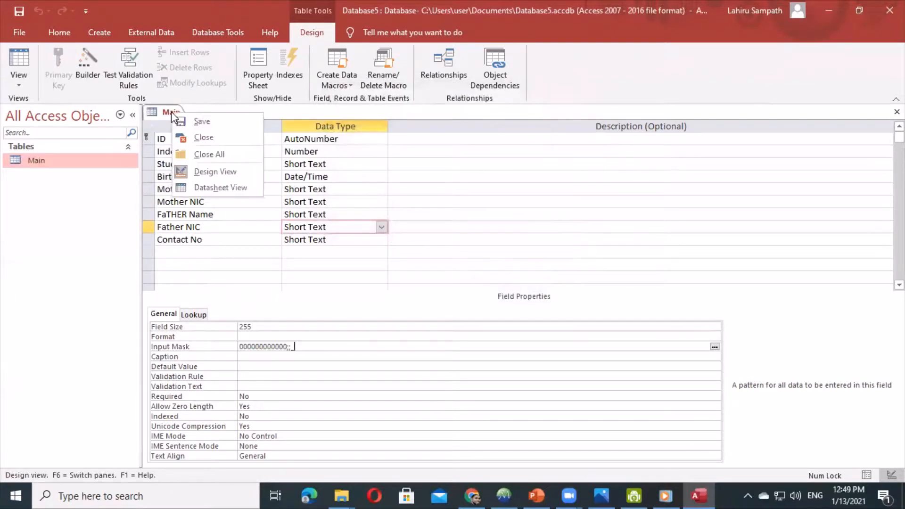
click(188, 126)
right_click(174, 112)
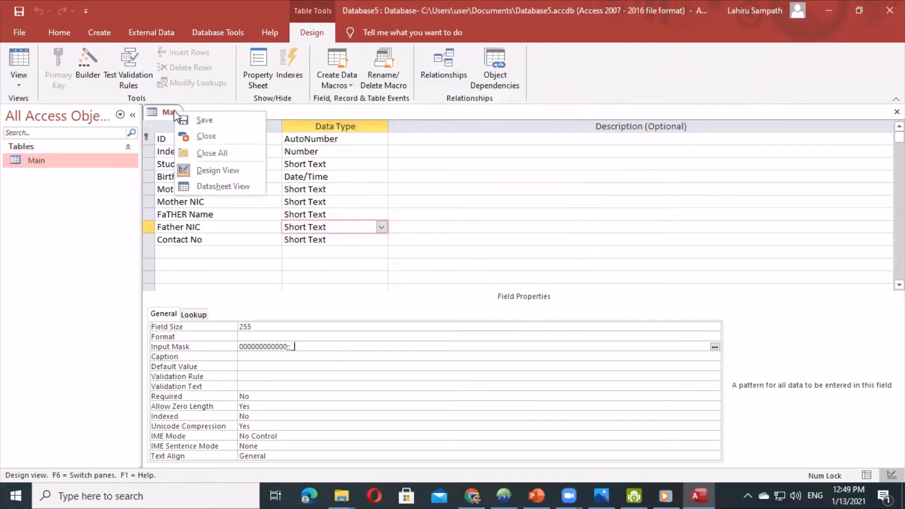
click(207, 186)
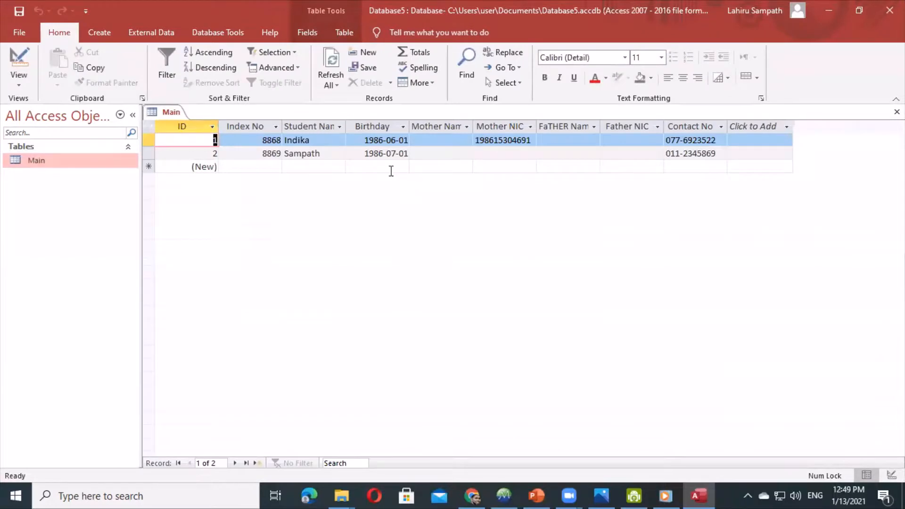
click(663, 165)
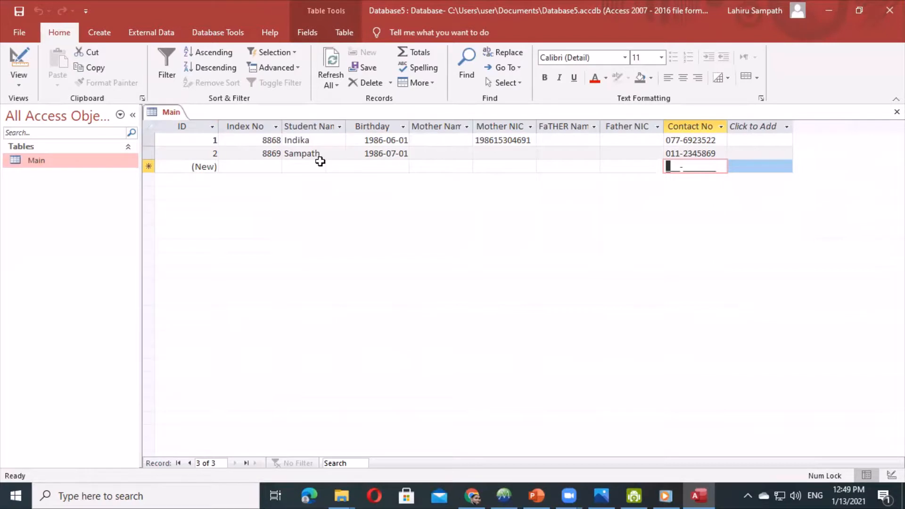
click(477, 166)
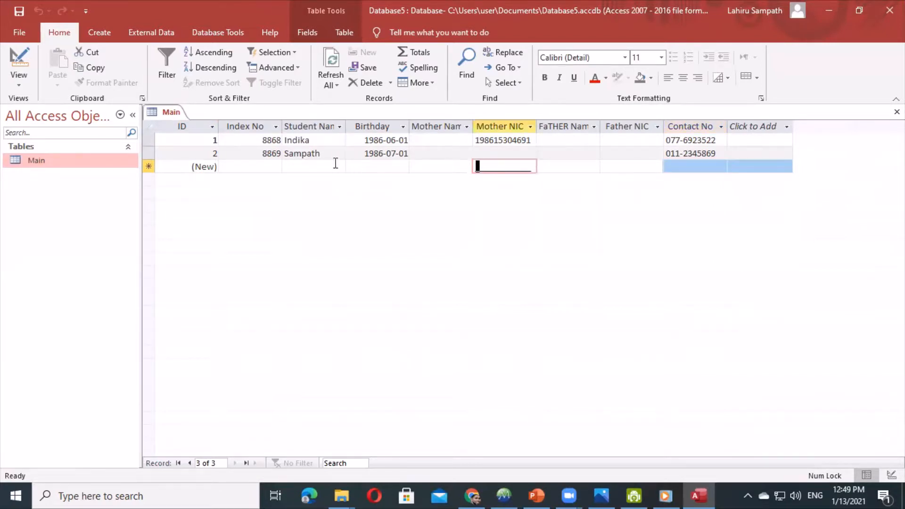
click(606, 166)
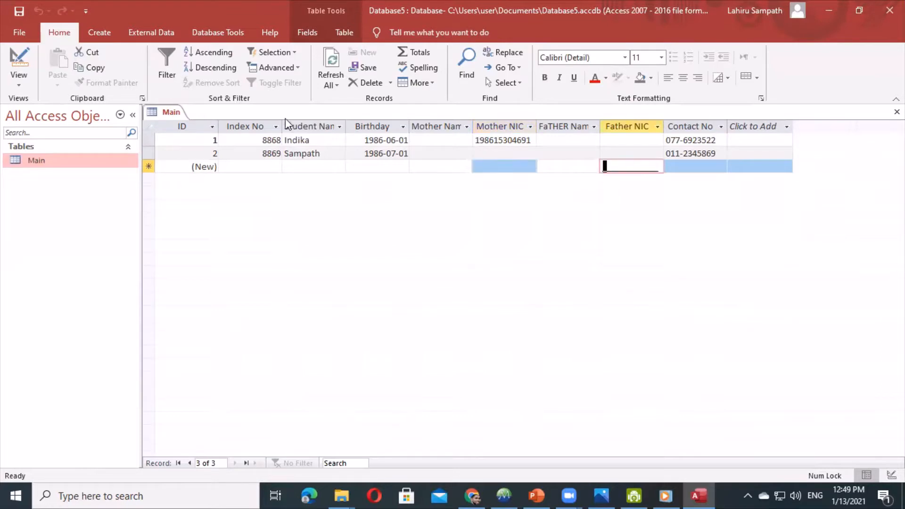
- Save the Main table and close it
right_click(162, 112)
click(170, 100)
right_click(172, 114)
click(179, 115)
right_click(179, 114)
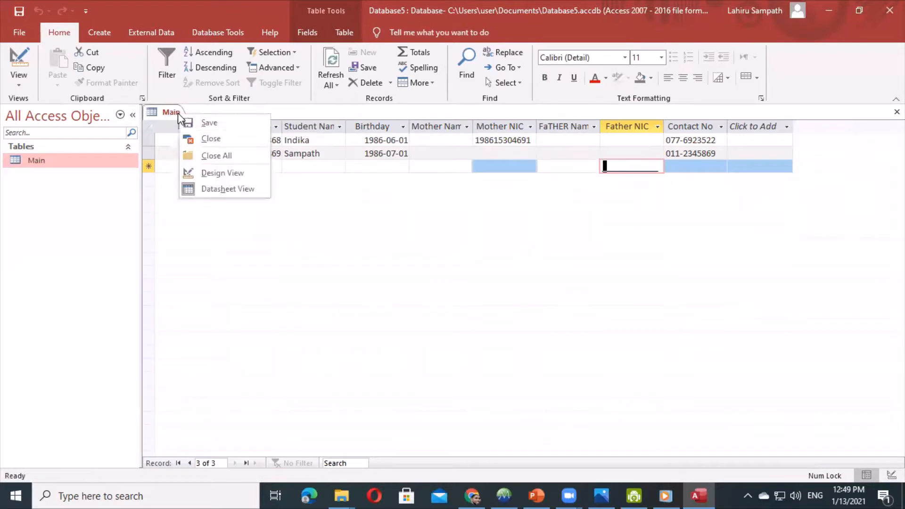
click(191, 136)
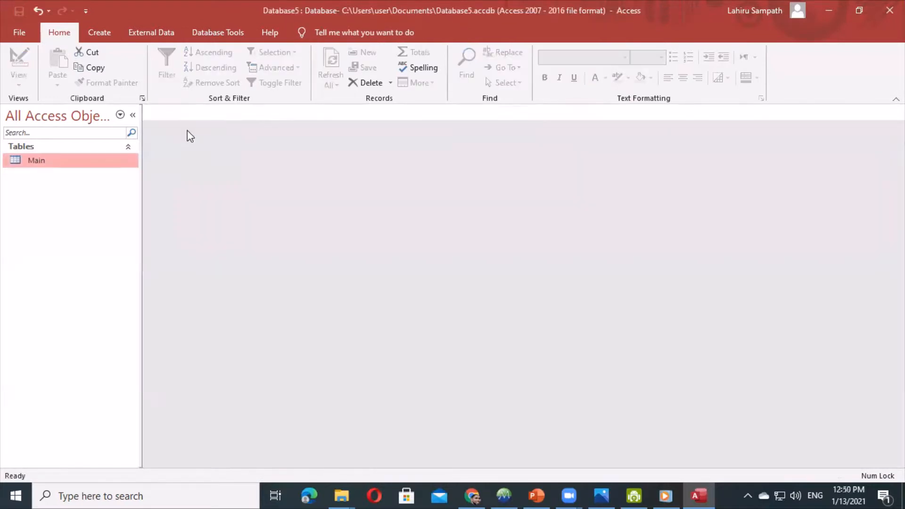